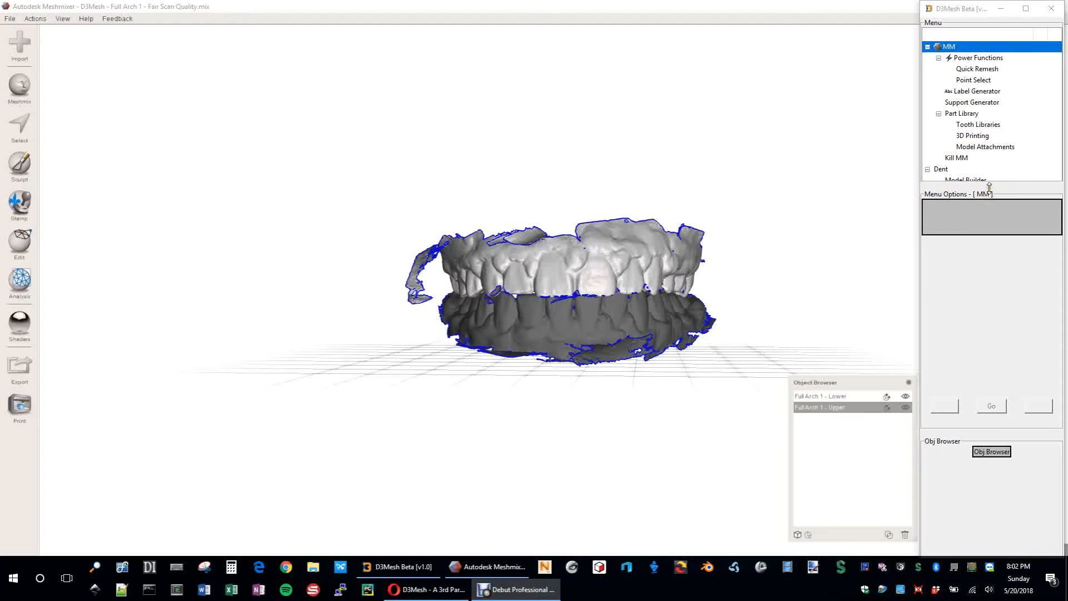
Enlarge the D3Mesh menu list until all the Dent tools are shown, and inspect the two arch scans from the front
{"action": "left_click_drag", "start_coordinate": [990, 187], "coordinate": [1005, 235]}
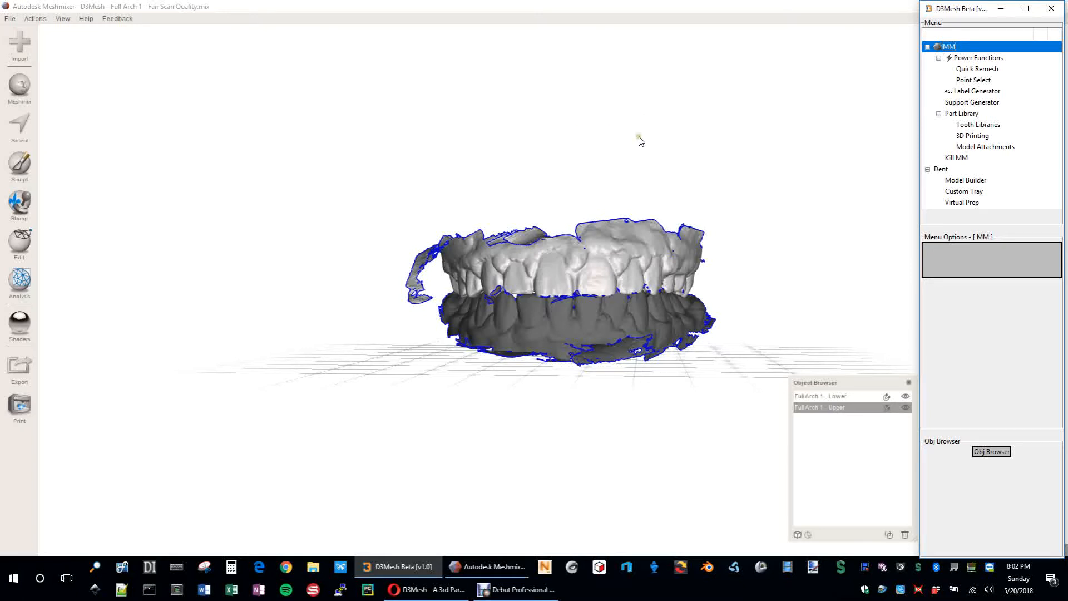
{"action": "scroll", "coordinate": [621, 249], "scroll_direction": "up", "scroll_amount": 3}
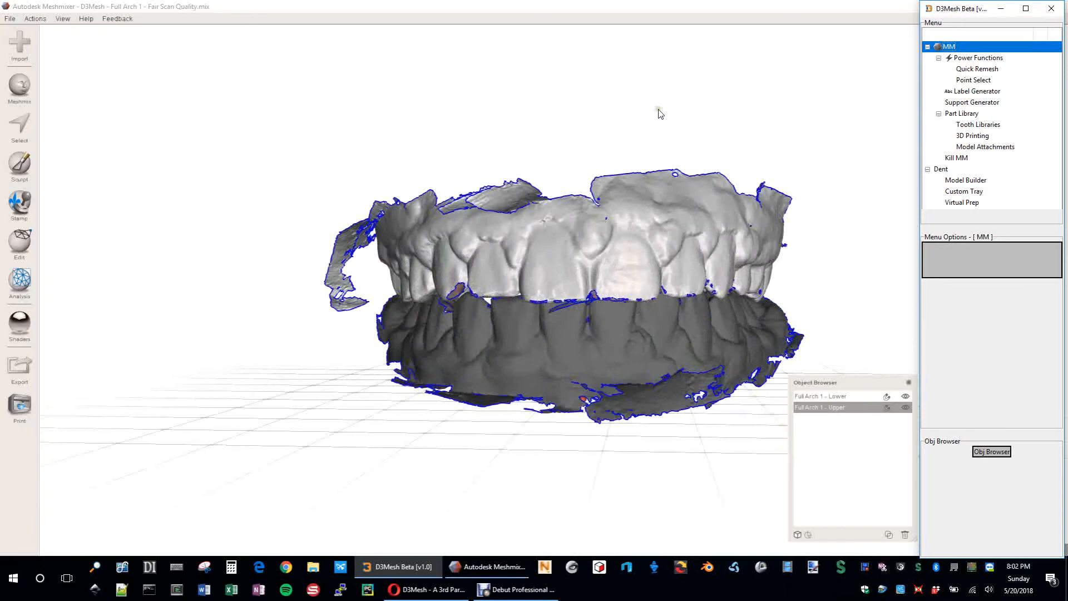
{"action": "mouse_move", "coordinate": [608, 115]}
{"action": "middle_mouse_down"}
{"action": "mouse_move", "coordinate": [556, 98]}
{"action": "mouse_move", "coordinate": [593, 120]}
{"action": "middle_mouse_up"}
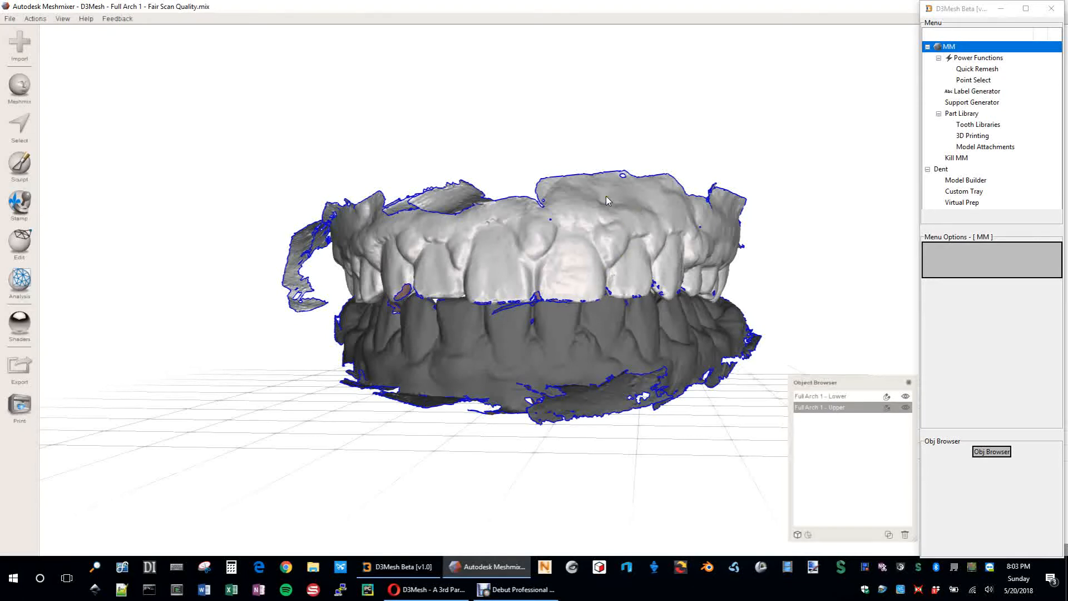
{"action": "mouse_move", "coordinate": [510, 138]}
{"action": "right_mouse_down"}
{"action": "mouse_move", "coordinate": [538, 170]}
{"action": "mouse_move", "coordinate": [508, 124]}
{"action": "right_mouse_up"}
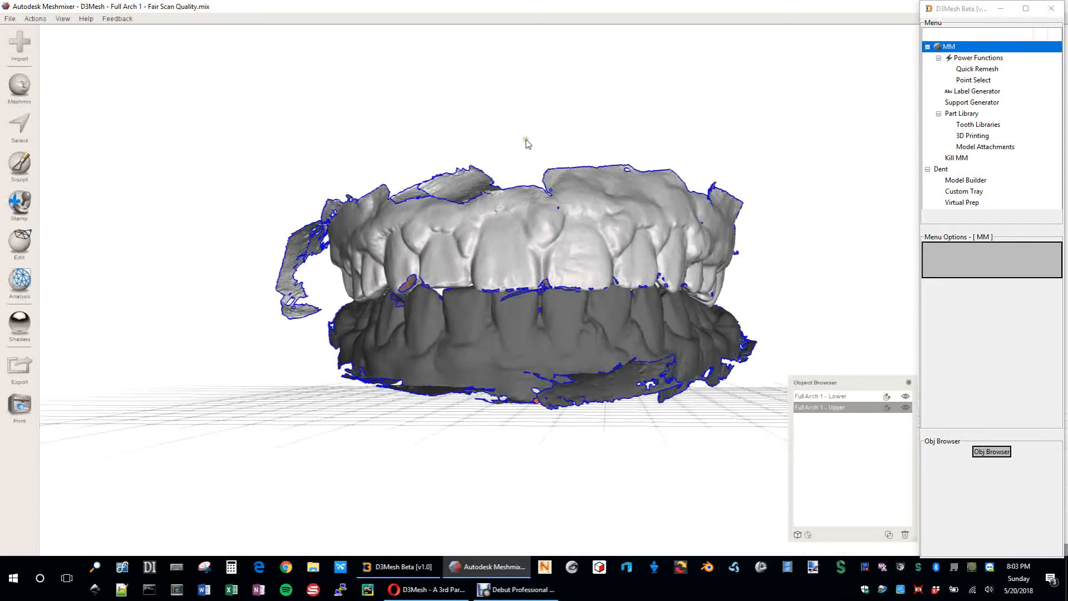
{"action": "right_click_drag", "start_coordinate": [543, 119], "coordinate": [545, 131]}
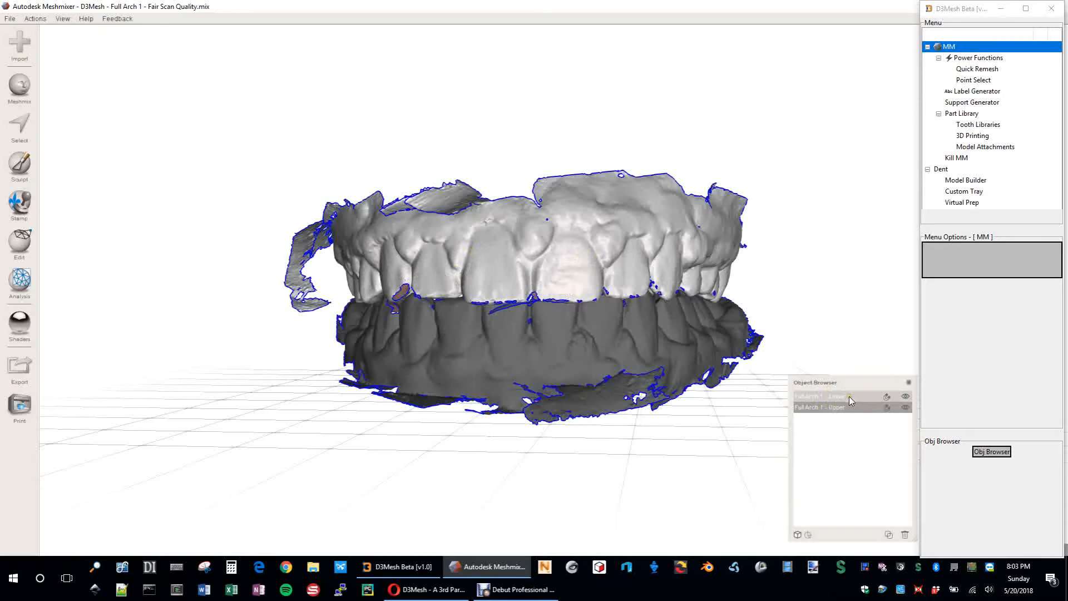
Hide the upper arch scan and make the lower arch the active object
{"action": "left_click", "coordinate": [905, 396]}
{"action": "left_click", "coordinate": [905, 397]}
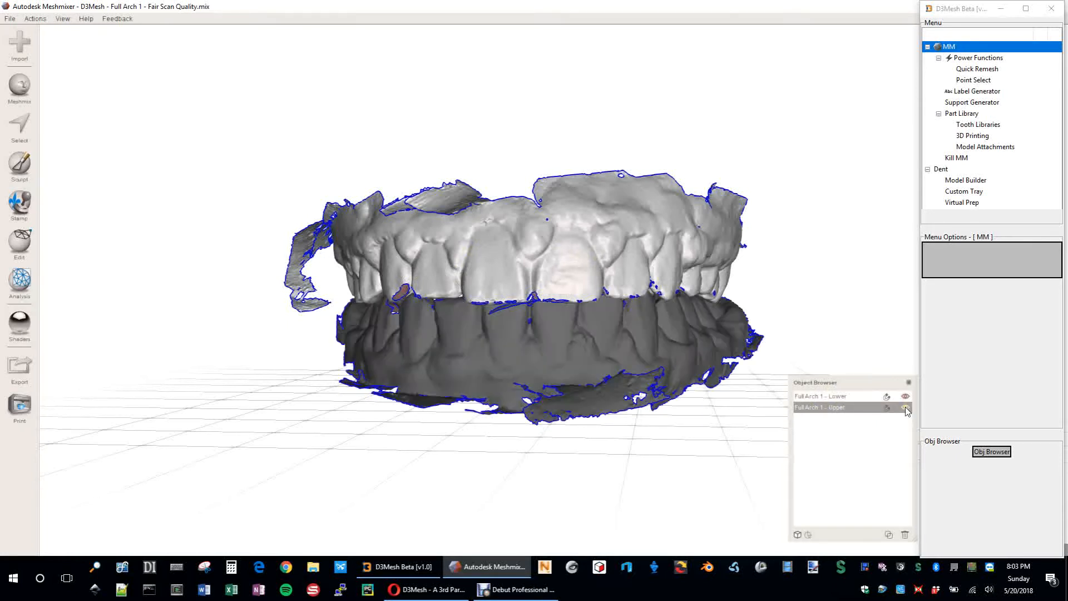
{"action": "left_click", "coordinate": [906, 409]}
{"action": "left_click", "coordinate": [864, 398]}
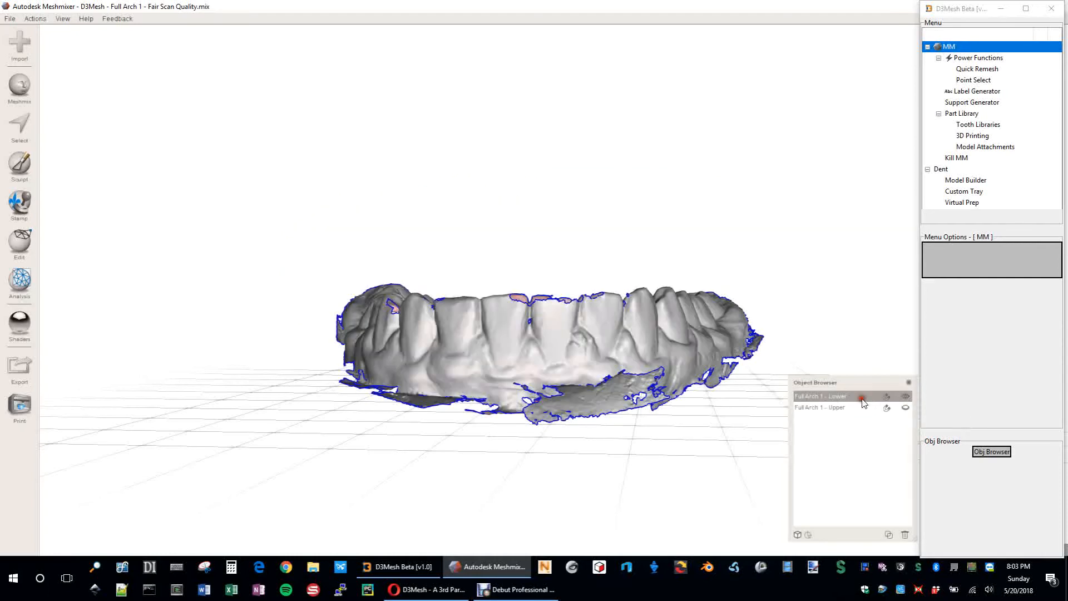
{"action": "right_click_drag", "start_coordinate": [582, 222], "coordinate": [596, 284]}
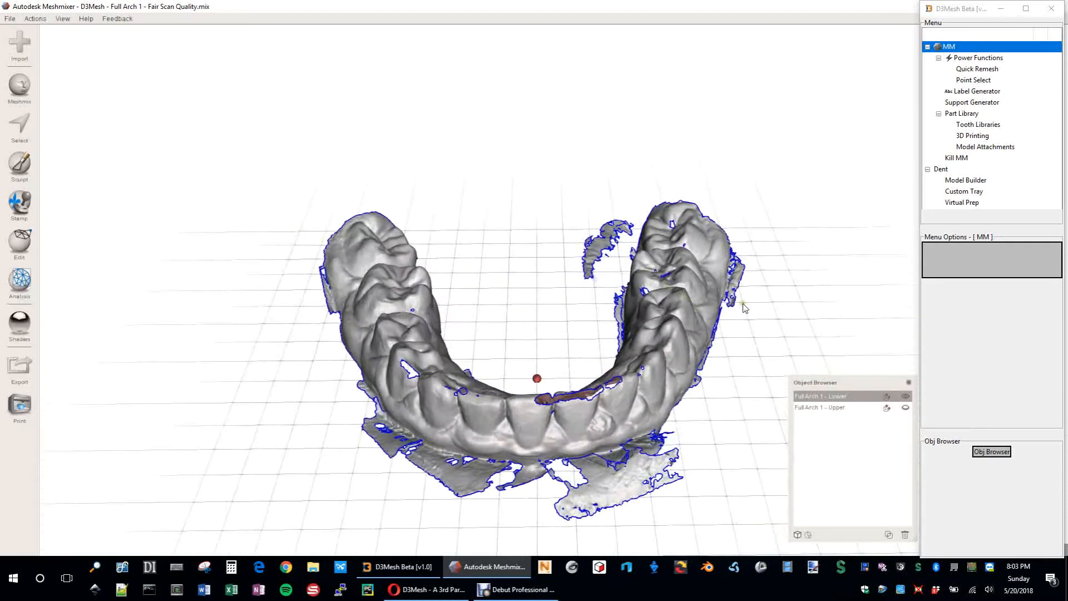
Start the Model Builder on the lower arch with automatic alignment left off
{"action": "left_click", "coordinate": [969, 180]}
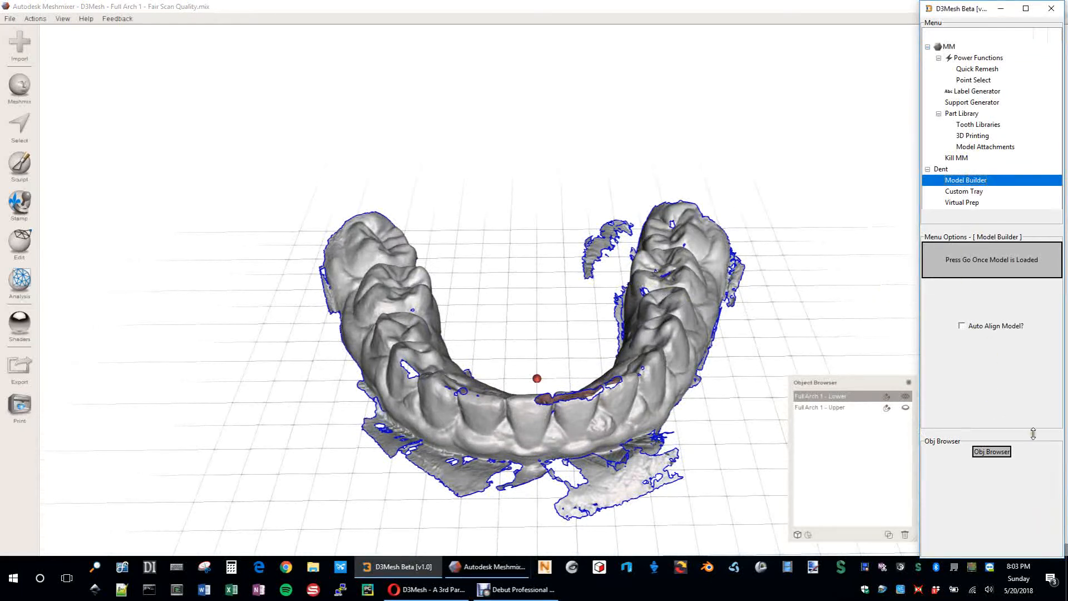
{"action": "left_click_drag", "start_coordinate": [1033, 434], "coordinate": [1046, 461]}
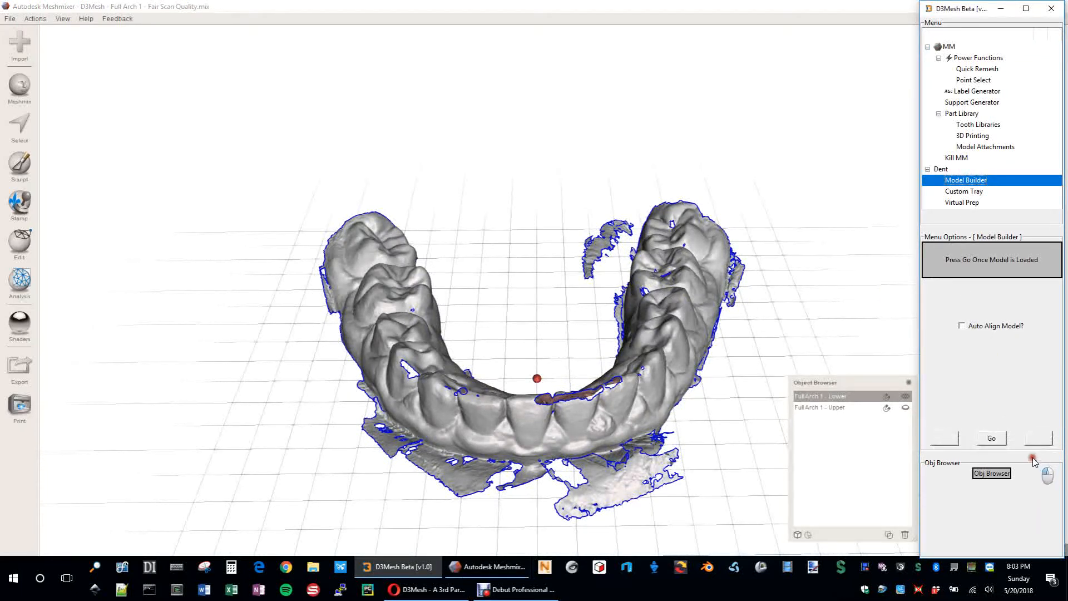
{"action": "left_click", "coordinate": [993, 439]}
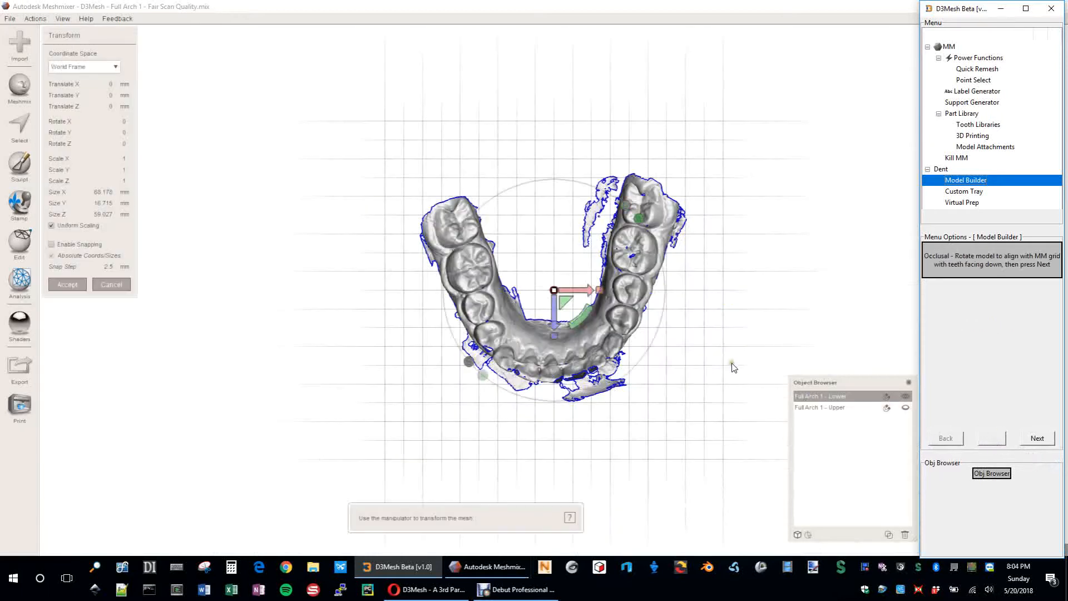
Rotate the lower arch about 4.2 degrees around Y in the occlusal view, and accept the lateral and anterior orientations as they are
{"action": "scroll", "coordinate": [585, 379], "scroll_direction": "up", "scroll_amount": 3}
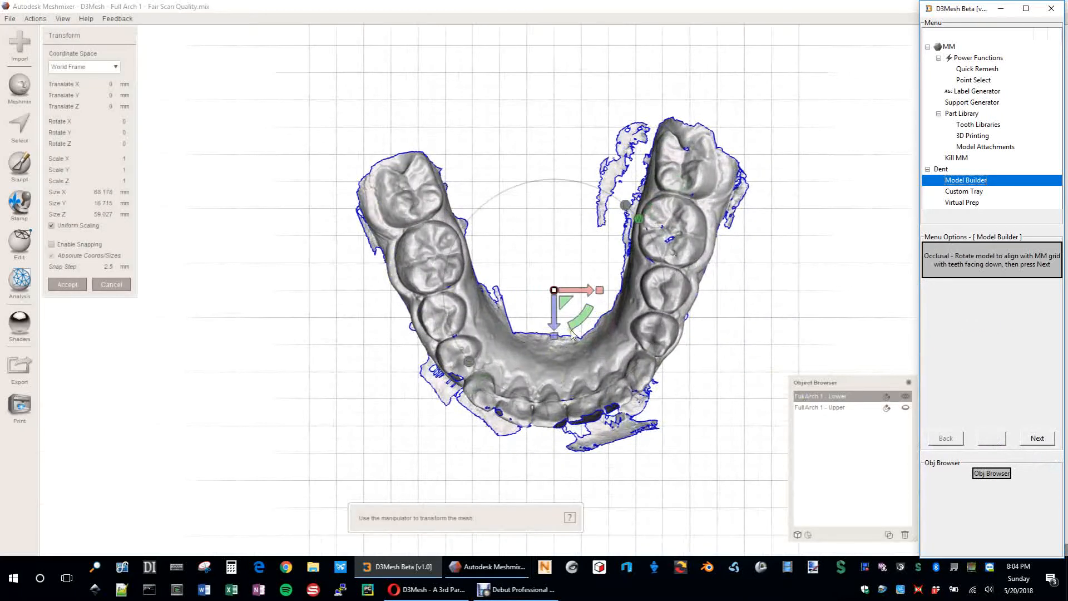
{"action": "left_click_drag", "start_coordinate": [577, 328], "coordinate": [585, 321]}
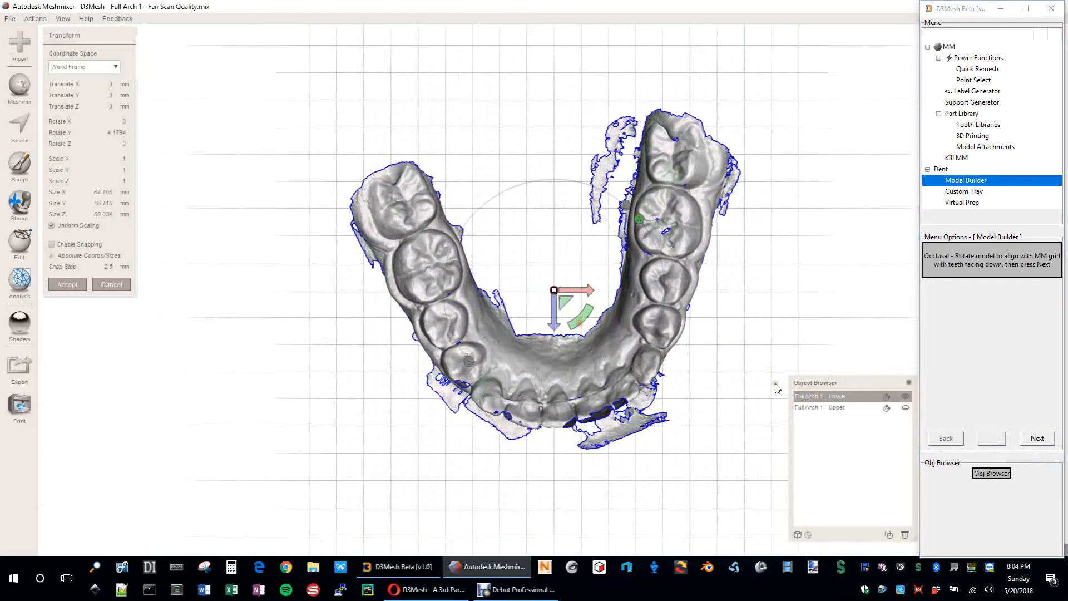
{"action": "left_click", "coordinate": [1029, 439]}
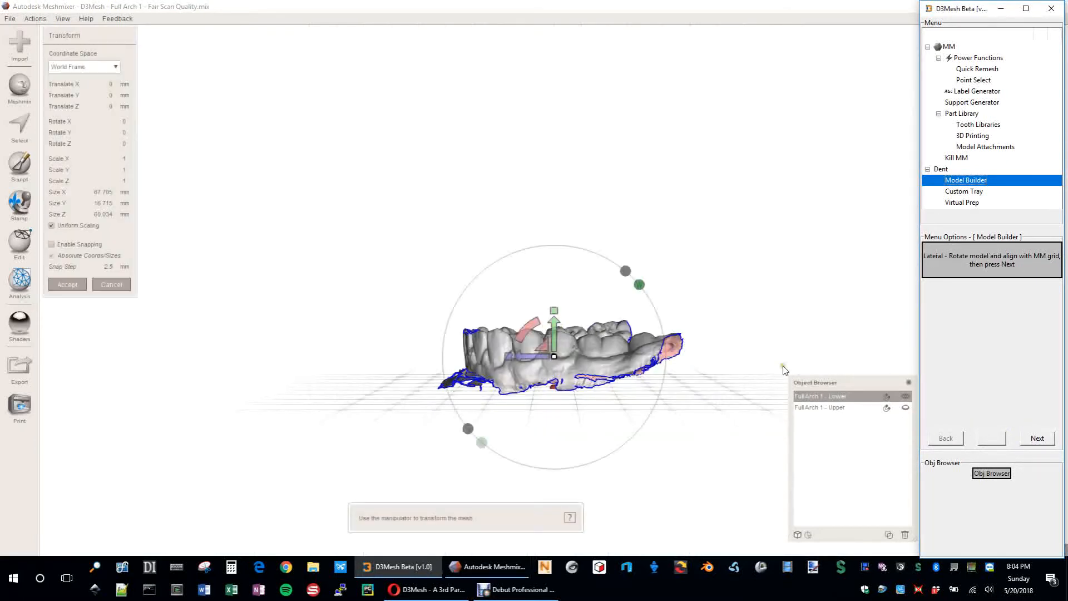
{"action": "left_click", "coordinate": [1027, 439]}
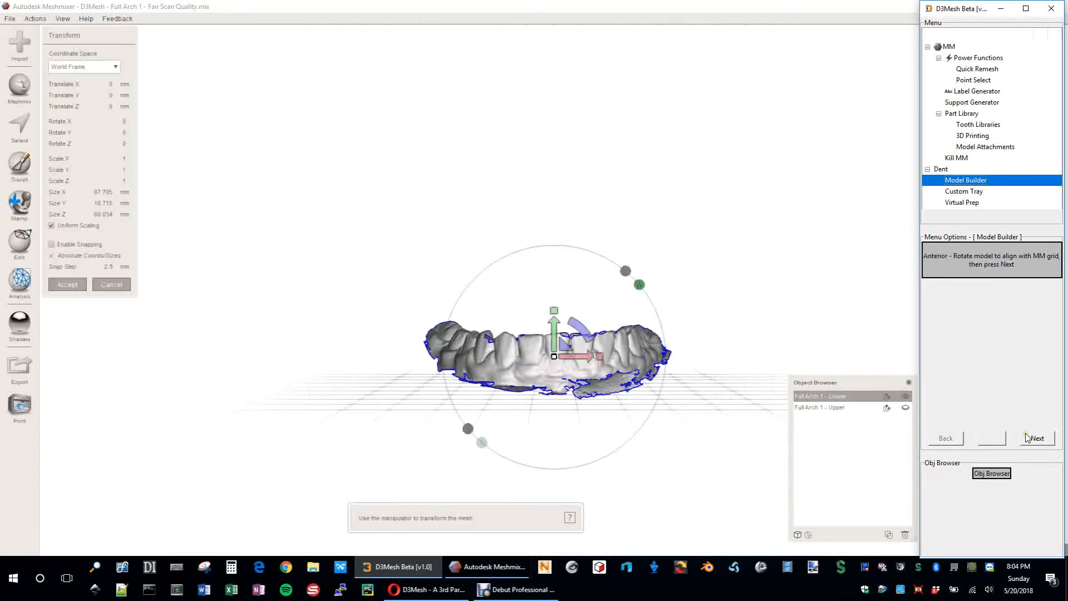
{"action": "left_click", "coordinate": [1029, 438]}
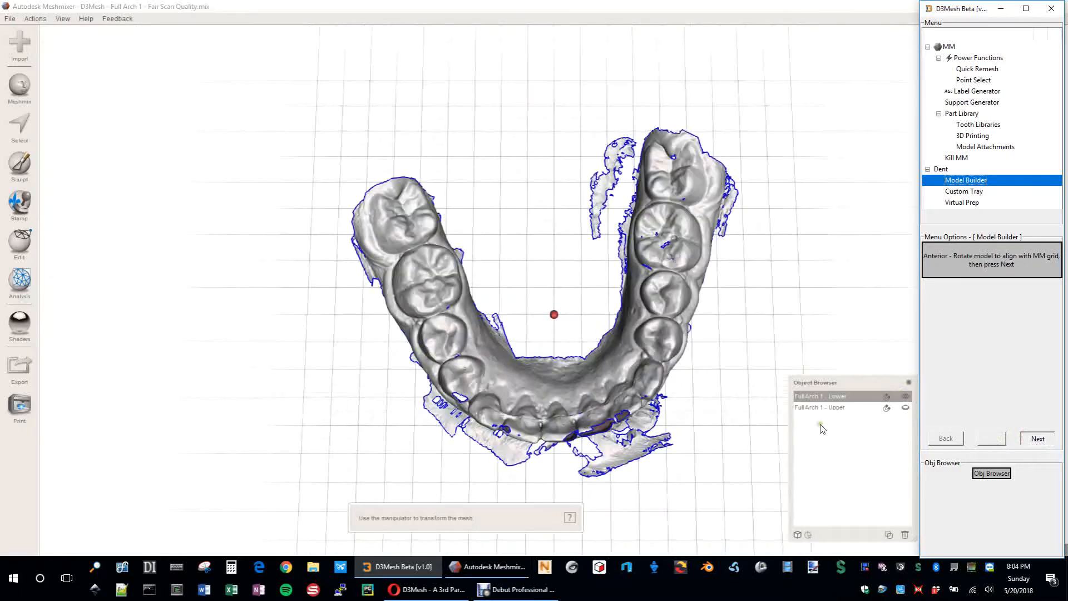
Brush-select the occlusal surfaces of the lower arch from one terminal molar around to the other
{"action": "left_click_drag", "start_coordinate": [396, 216], "coordinate": [404, 229]}
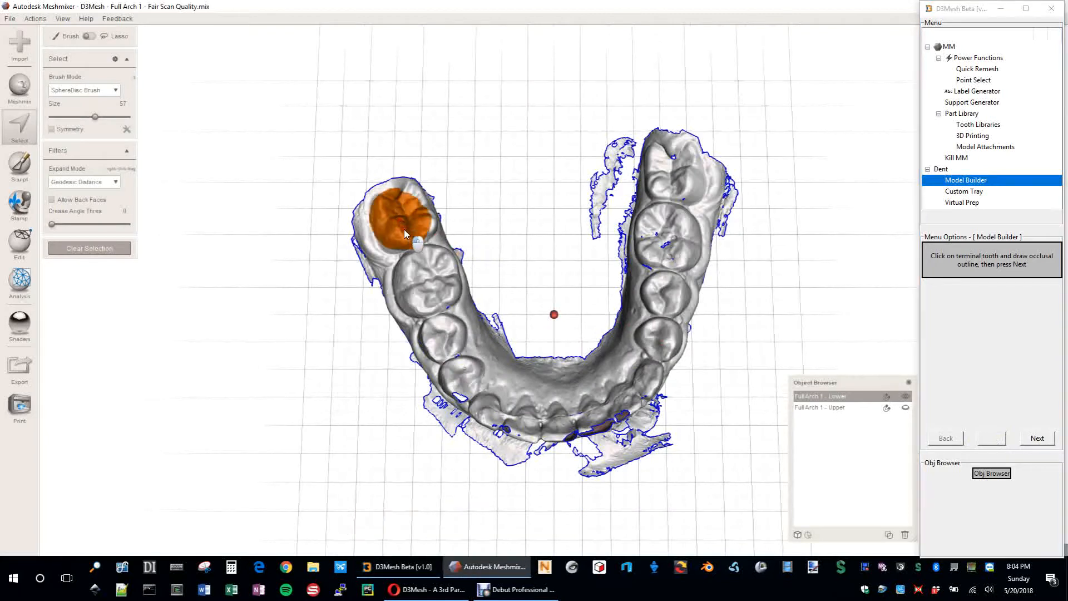
{"action": "left_click_drag", "start_coordinate": [442, 315], "coordinate": [462, 363]}
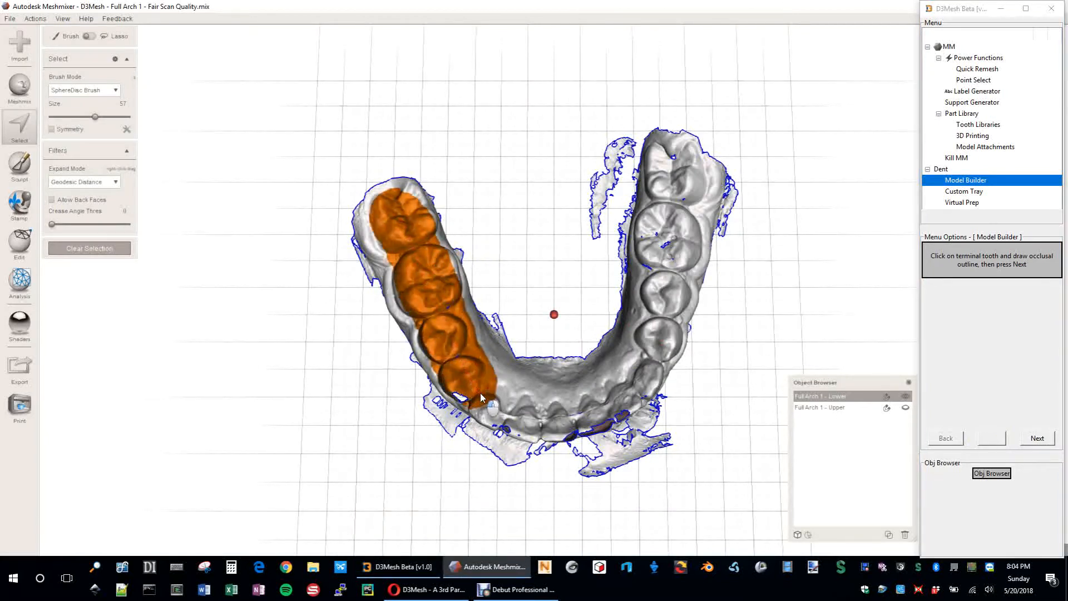
{"action": "mouse_move", "coordinate": [508, 412]}
{"action": "left_mouse_down"}
{"action": "mouse_move", "coordinate": [554, 430]}
{"action": "mouse_move", "coordinate": [599, 424]}
{"action": "left_mouse_up"}
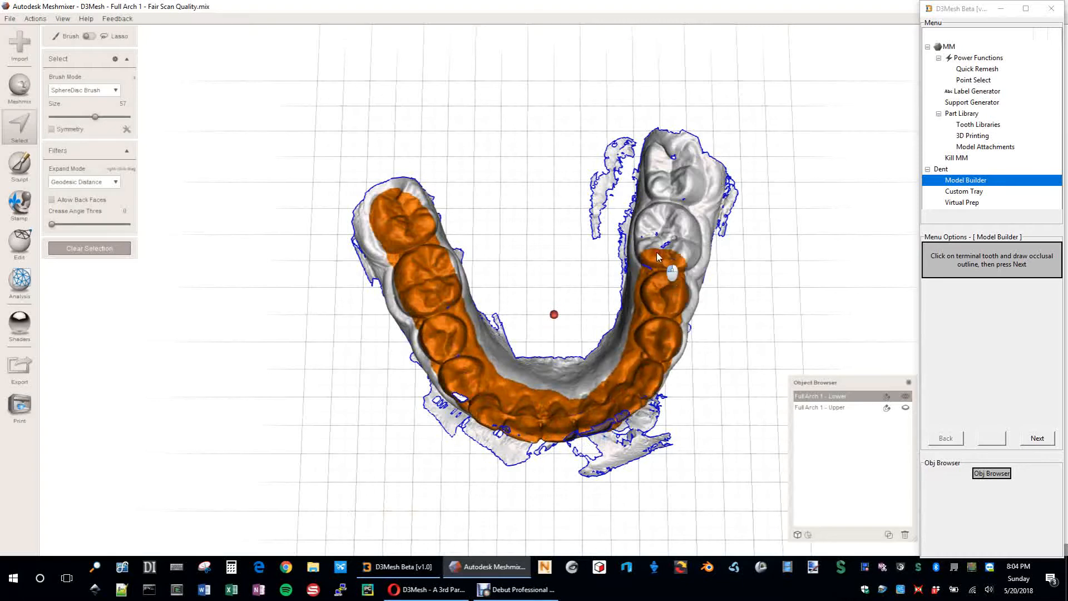
{"action": "left_click_drag", "start_coordinate": [666, 195], "coordinate": [674, 170]}
Extend the selection over the outer surfaces and gum line of one posterior side, from the terminal molar forward
{"action": "right_click_drag", "start_coordinate": [688, 214], "coordinate": [718, 384]}
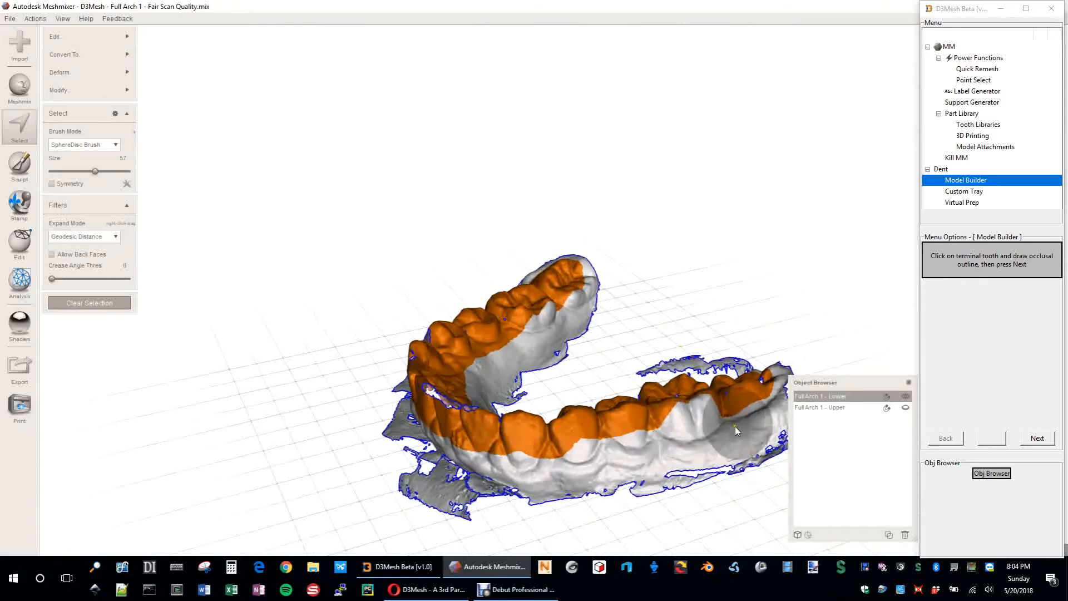
{"action": "scroll", "coordinate": [734, 424], "scroll_direction": "up", "scroll_amount": 3}
{"action": "mouse_move", "coordinate": [723, 444]}
{"action": "right_mouse_down"}
{"action": "mouse_move", "coordinate": [556, 354]}
{"action": "mouse_move", "coordinate": [539, 329]}
{"action": "mouse_move", "coordinate": [552, 333]}
{"action": "right_mouse_up"}
{"action": "scroll", "coordinate": [551, 341], "scroll_direction": "up", "scroll_amount": 4}
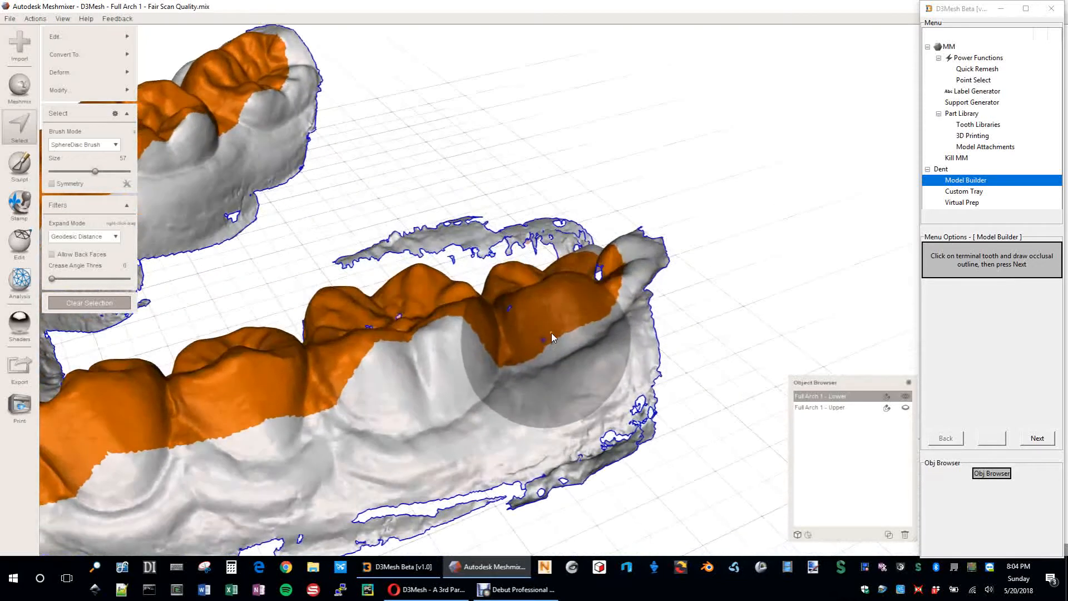
{"action": "left_click_drag", "start_coordinate": [552, 333], "coordinate": [549, 305]}
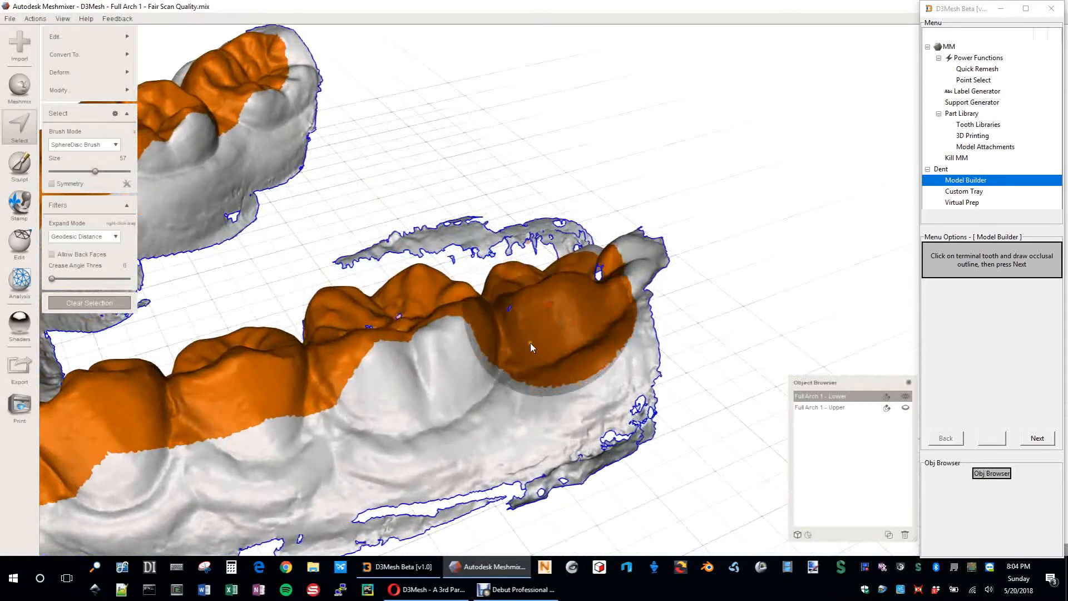
{"action": "right_click_drag", "start_coordinate": [530, 343], "coordinate": [516, 359]}
{"action": "mouse_move", "coordinate": [516, 359]}
{"action": "left_mouse_down"}
{"action": "mouse_move", "coordinate": [536, 326]}
{"action": "mouse_move", "coordinate": [176, 387]}
{"action": "left_mouse_up"}
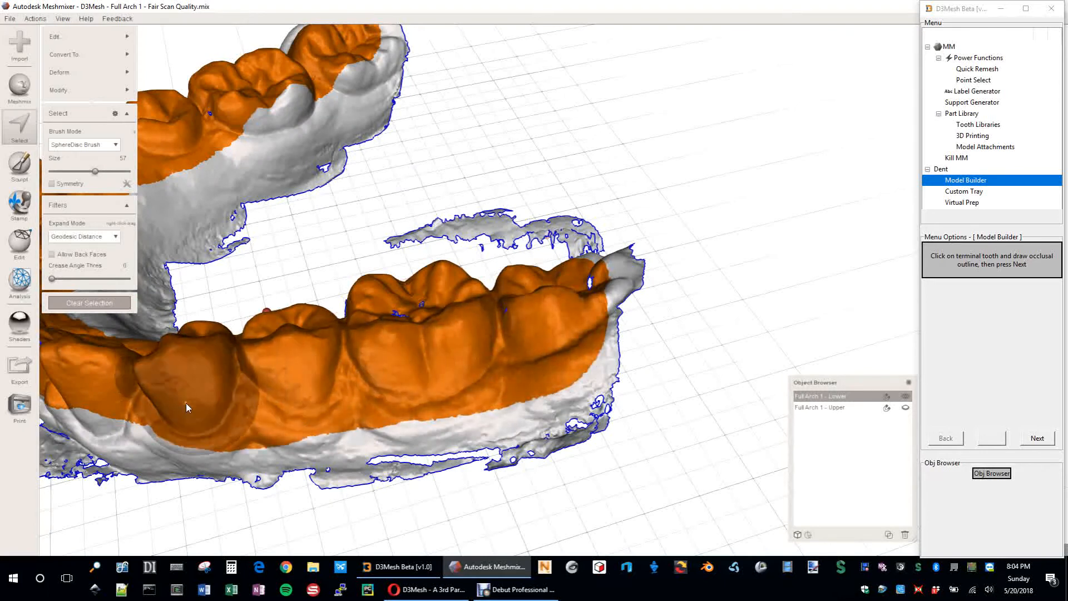
Extend the selection along the outer gum line of the front teeth and around the opposite posterior side
{"action": "scroll", "coordinate": [190, 398], "scroll_direction": "down", "scroll_amount": 2}
{"action": "mouse_move", "coordinate": [190, 374]}
{"action": "middle_mouse_down"}
{"action": "mouse_move", "coordinate": [335, 355]}
{"action": "mouse_move", "coordinate": [517, 303]}
{"action": "middle_mouse_up"}
{"action": "right_click_drag", "start_coordinate": [474, 330], "coordinate": [592, 272]}
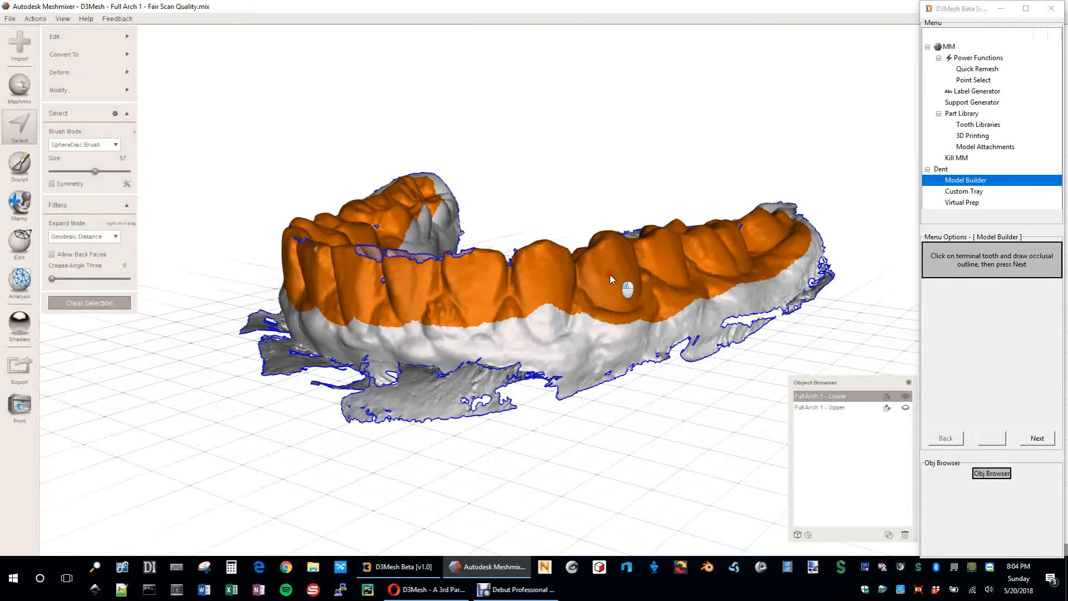
{"action": "mouse_move", "coordinate": [610, 275]}
{"action": "left_mouse_down"}
{"action": "mouse_move", "coordinate": [556, 296]}
{"action": "mouse_move", "coordinate": [567, 295]}
{"action": "mouse_move", "coordinate": [320, 285]}
{"action": "mouse_move", "coordinate": [330, 285]}
{"action": "left_mouse_up"}
{"action": "right_click_drag", "start_coordinate": [329, 285], "coordinate": [378, 380]}
{"action": "middle_click_drag", "start_coordinate": [378, 380], "coordinate": [518, 322]}
{"action": "mouse_move", "coordinate": [518, 322]}
{"action": "left_mouse_down"}
{"action": "mouse_move", "coordinate": [466, 338]}
{"action": "mouse_move", "coordinate": [328, 322]}
{"action": "mouse_move", "coordinate": [203, 263]}
{"action": "mouse_move", "coordinate": [176, 266]}
{"action": "left_mouse_up"}
{"action": "mouse_move", "coordinate": [176, 265]}
{"action": "right_mouse_down"}
{"action": "mouse_move", "coordinate": [226, 269]}
{"action": "mouse_move", "coordinate": [271, 345]}
{"action": "mouse_move", "coordinate": [374, 329]}
{"action": "mouse_move", "coordinate": [683, 323]}
{"action": "mouse_move", "coordinate": [674, 339]}
{"action": "mouse_move", "coordinate": [566, 326]}
{"action": "mouse_move", "coordinate": [514, 301]}
{"action": "right_mouse_up"}
{"action": "right_click_drag", "start_coordinate": [629, 318], "coordinate": [489, 379]}
{"action": "mouse_move", "coordinate": [450, 279]}
{"action": "left_mouse_down"}
{"action": "mouse_move", "coordinate": [419, 251]}
{"action": "mouse_move", "coordinate": [289, 209]}
{"action": "mouse_move", "coordinate": [255, 184]}
{"action": "left_mouse_up"}
Extend the selection along the inner gum surfaces of both sides of the arch, and accept the outline to trim the scan
{"action": "mouse_move", "coordinate": [257, 187]}
{"action": "right_mouse_down"}
{"action": "mouse_move", "coordinate": [295, 251]}
{"action": "mouse_move", "coordinate": [646, 298]}
{"action": "mouse_move", "coordinate": [558, 211]}
{"action": "right_mouse_up"}
{"action": "scroll", "coordinate": [606, 378], "scroll_direction": "down", "scroll_amount": 4}
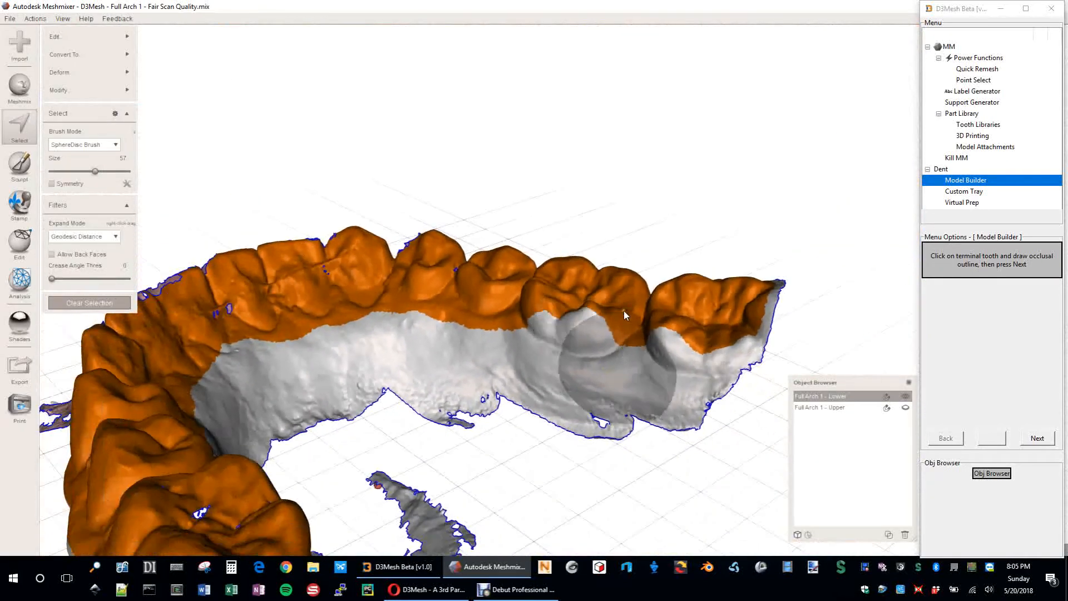
{"action": "mouse_move", "coordinate": [716, 315]}
{"action": "left_mouse_down"}
{"action": "mouse_move", "coordinate": [697, 329]}
{"action": "mouse_move", "coordinate": [596, 330]}
{"action": "mouse_move", "coordinate": [480, 297]}
{"action": "mouse_move", "coordinate": [368, 290]}
{"action": "mouse_move", "coordinate": [197, 351]}
{"action": "mouse_move", "coordinate": [187, 377]}
{"action": "left_mouse_up"}
{"action": "mouse_move", "coordinate": [234, 381]}
{"action": "right_mouse_down"}
{"action": "mouse_move", "coordinate": [133, 350]}
{"action": "mouse_move", "coordinate": [29, 385]}
{"action": "mouse_move", "coordinate": [48, 379]}
{"action": "right_mouse_up"}
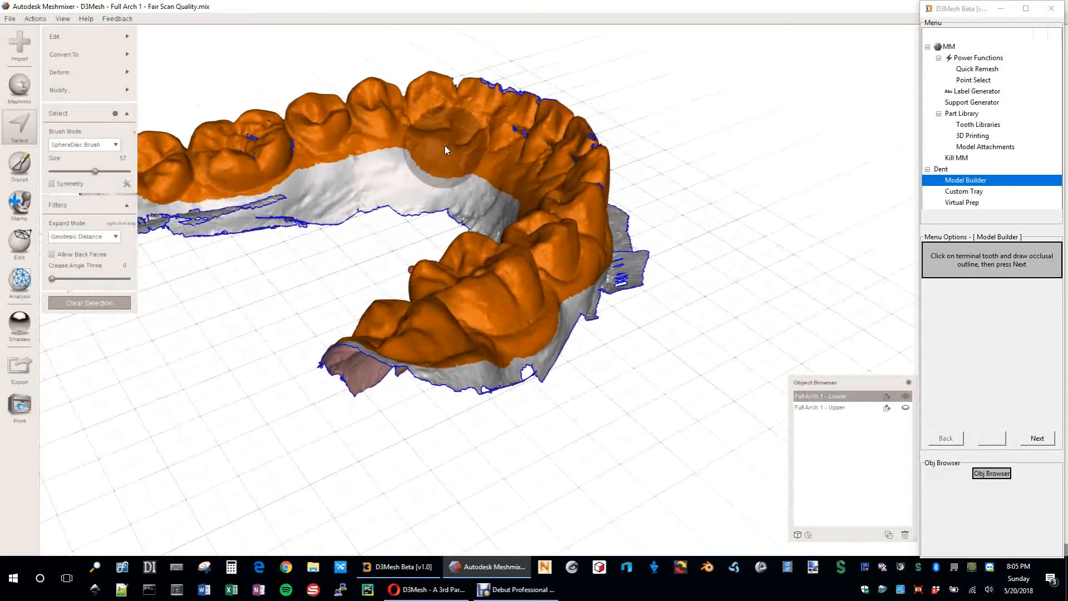
{"action": "right_click_drag", "start_coordinate": [437, 152], "coordinate": [391, 164]}
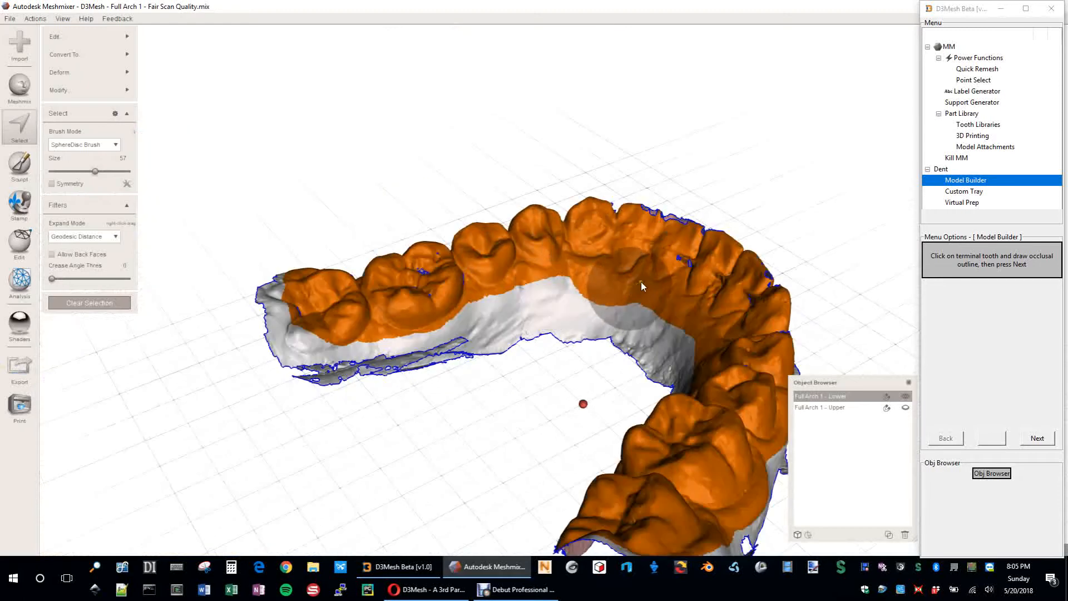
{"action": "mouse_move", "coordinate": [641, 281]}
{"action": "left_mouse_down"}
{"action": "mouse_move", "coordinate": [580, 272]}
{"action": "mouse_move", "coordinate": [315, 317]}
{"action": "left_mouse_up"}
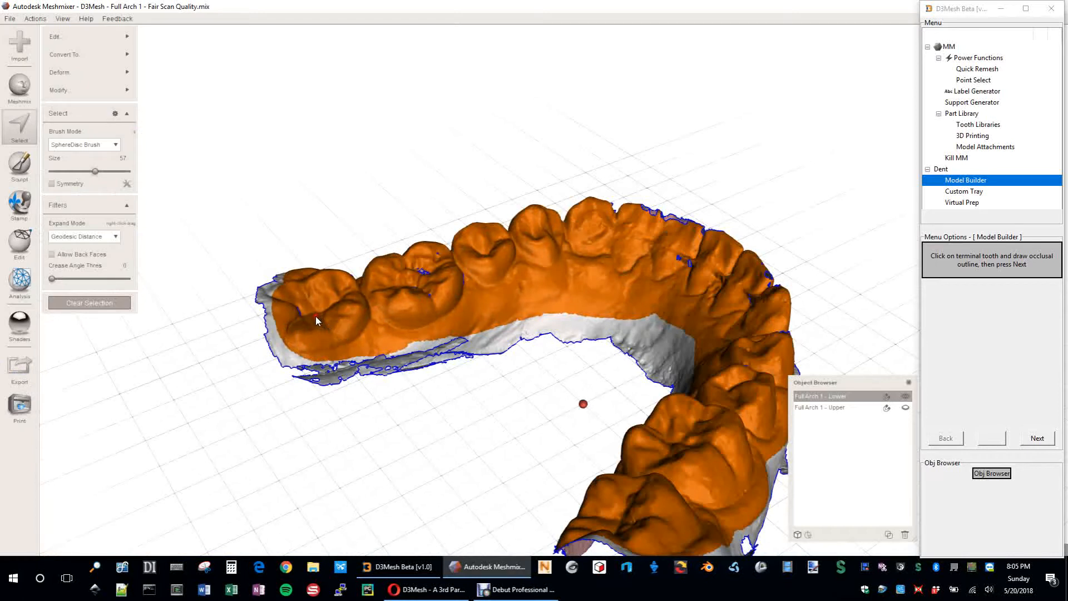
{"action": "left_click", "coordinate": [1044, 441]}
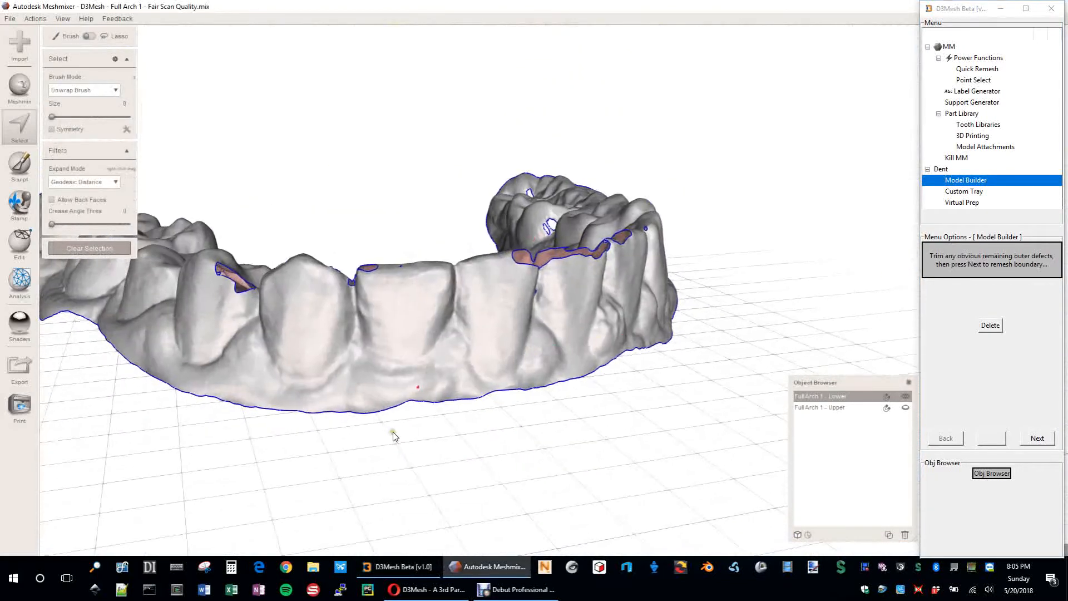
Examine the trimmed border around the whole lower arch for remaining outer defects
{"action": "scroll", "coordinate": [466, 352], "scroll_direction": "up", "scroll_amount": 2}
{"action": "scroll", "coordinate": [469, 351], "scroll_direction": "up", "scroll_amount": 4}
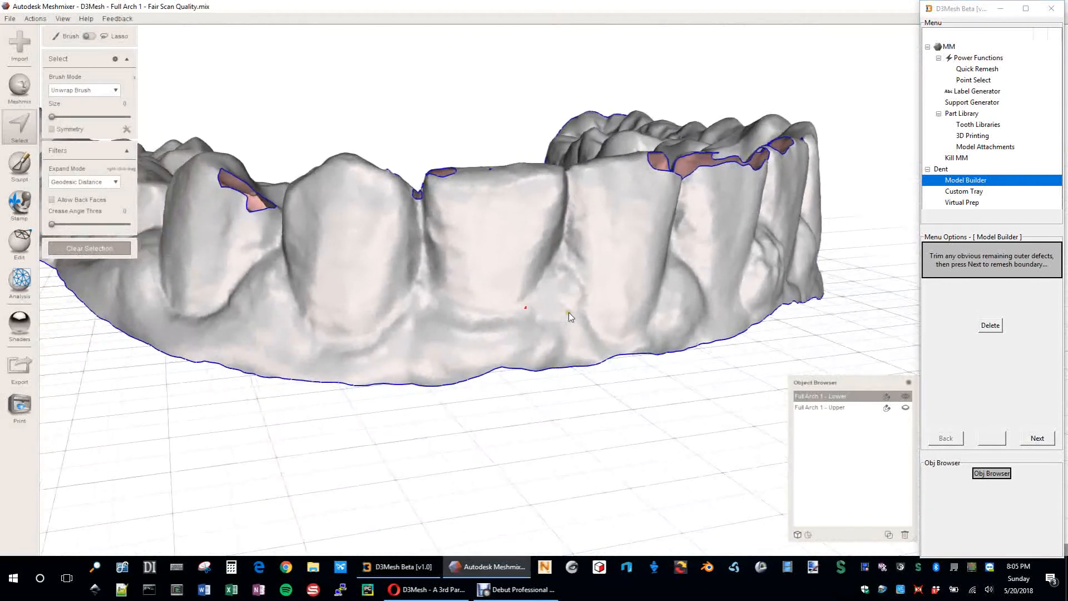
{"action": "right_click_drag", "start_coordinate": [568, 312], "coordinate": [879, 370]}
{"action": "scroll", "coordinate": [526, 279], "scroll_direction": "up", "scroll_amount": 2}
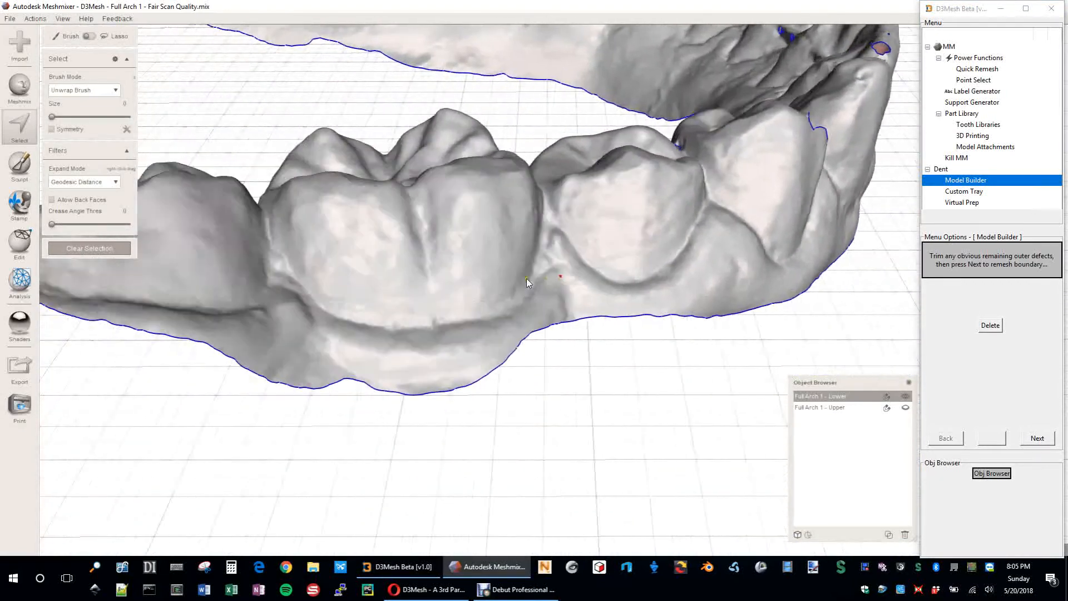
{"action": "mouse_move", "coordinate": [527, 279]}
{"action": "right_mouse_down"}
{"action": "mouse_move", "coordinate": [698, 287]}
{"action": "mouse_move", "coordinate": [624, 340]}
{"action": "mouse_move", "coordinate": [694, 418]}
{"action": "mouse_move", "coordinate": [893, 353]}
{"action": "mouse_move", "coordinate": [933, 309]}
{"action": "mouse_move", "coordinate": [379, 284]}
{"action": "mouse_move", "coordinate": [650, 283]}
{"action": "mouse_move", "coordinate": [587, 398]}
{"action": "mouse_move", "coordinate": [503, 410]}
{"action": "mouse_move", "coordinate": [529, 292]}
{"action": "right_mouse_up"}
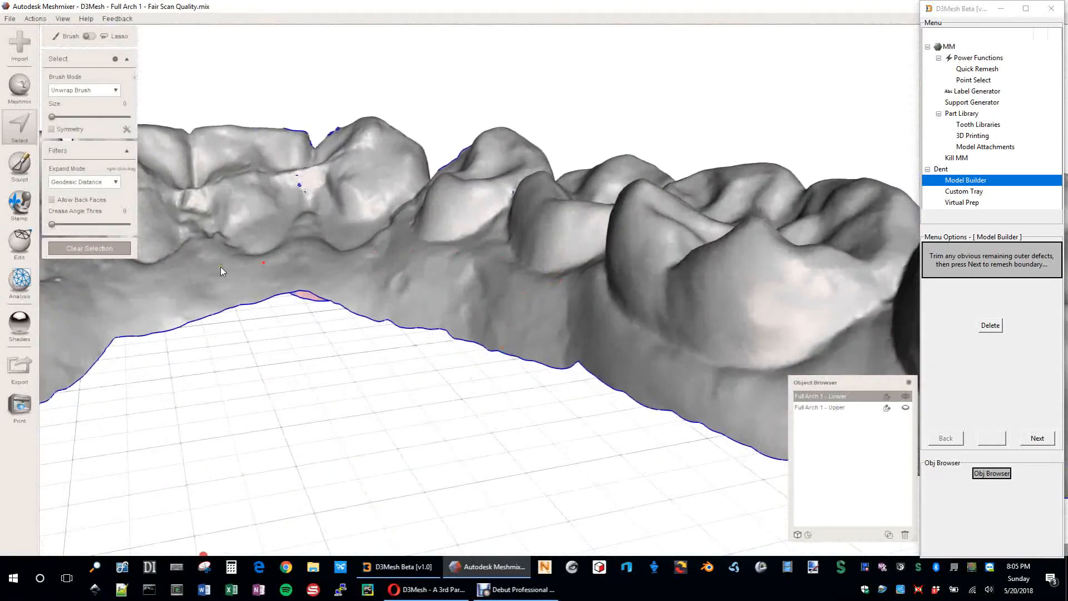
{"action": "right_click_drag", "start_coordinate": [220, 266], "coordinate": [489, 388]}
{"action": "scroll", "coordinate": [490, 388], "scroll_direction": "down", "scroll_amount": 5}
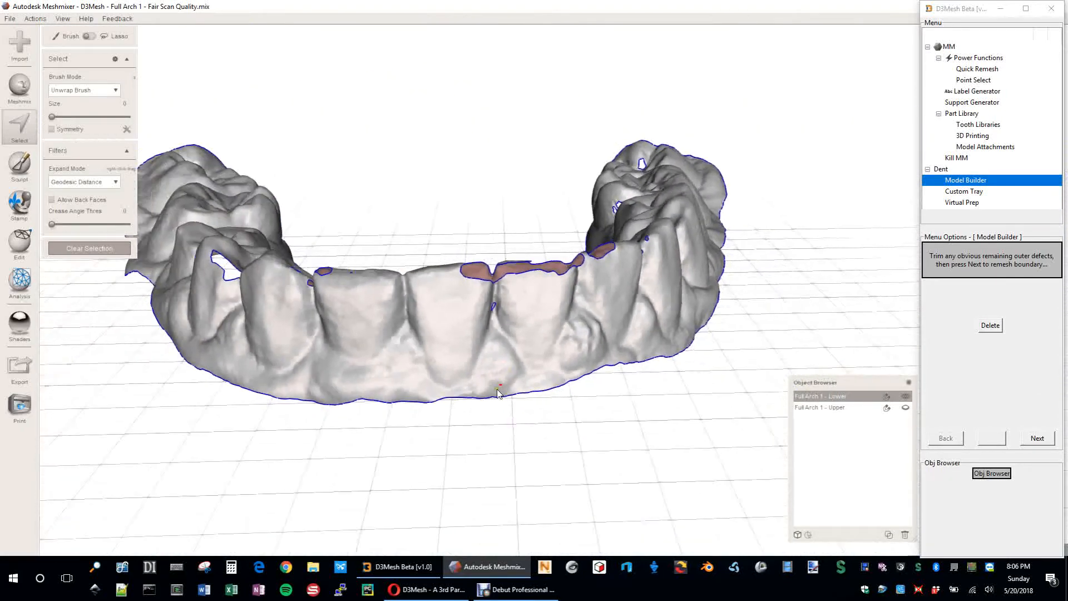
Remesh the lower arch's outer boundary and check the result along the front teeth
{"action": "left_click", "coordinate": [1038, 439]}
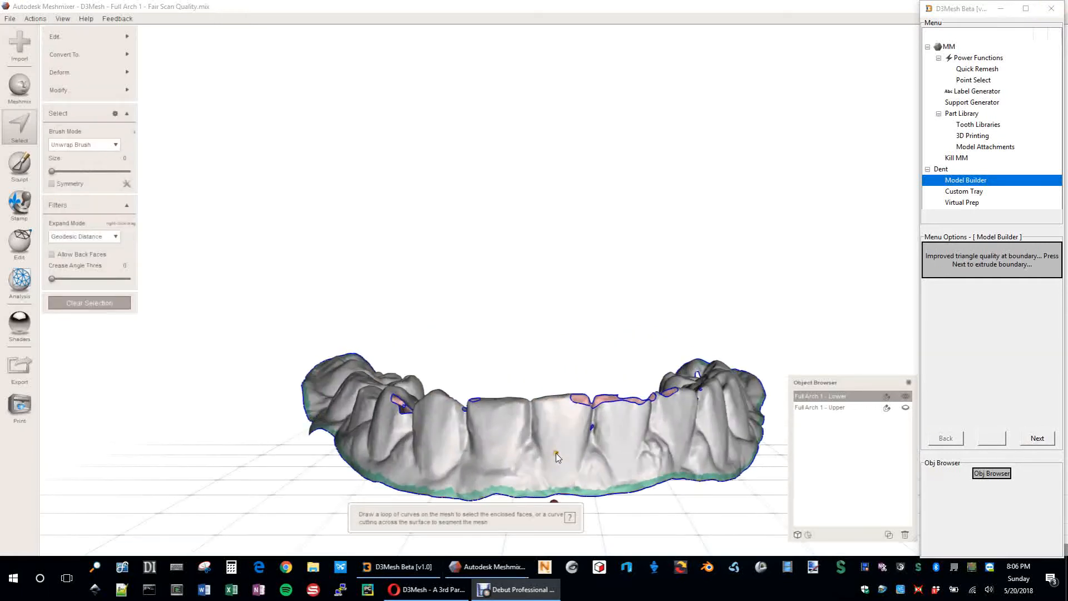
{"action": "middle_click_drag", "start_coordinate": [553, 471], "coordinate": [559, 273]}
{"action": "scroll", "coordinate": [569, 356], "scroll_direction": "up", "scroll_amount": 6}
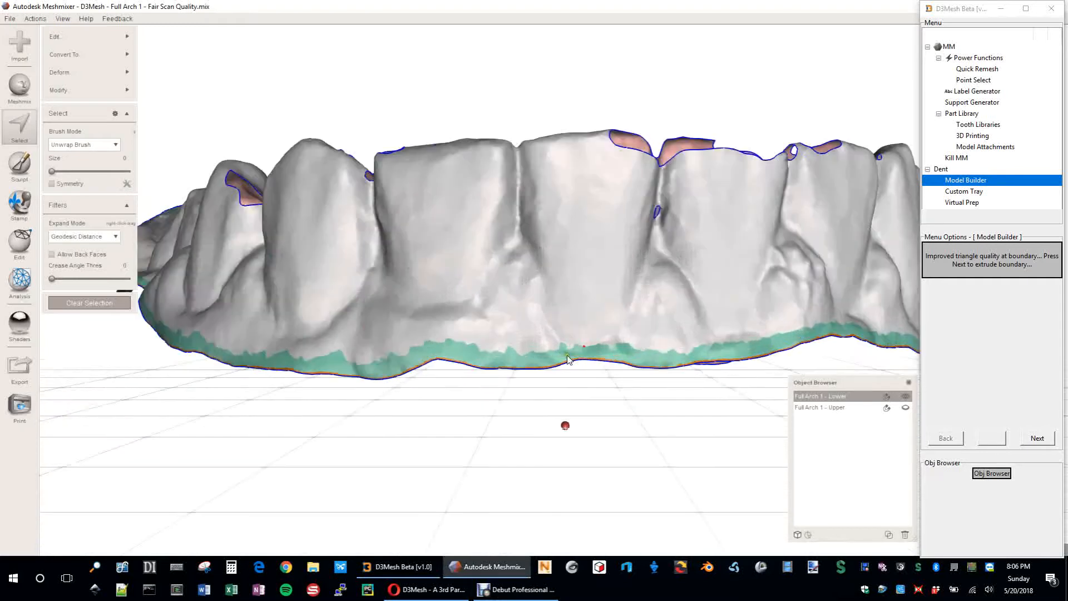
Extrude the lower arch's boundary into a closed-bottom base, and fill the remaining holes in the mesh
{"action": "right_click_drag", "start_coordinate": [576, 352], "coordinate": [576, 300]}
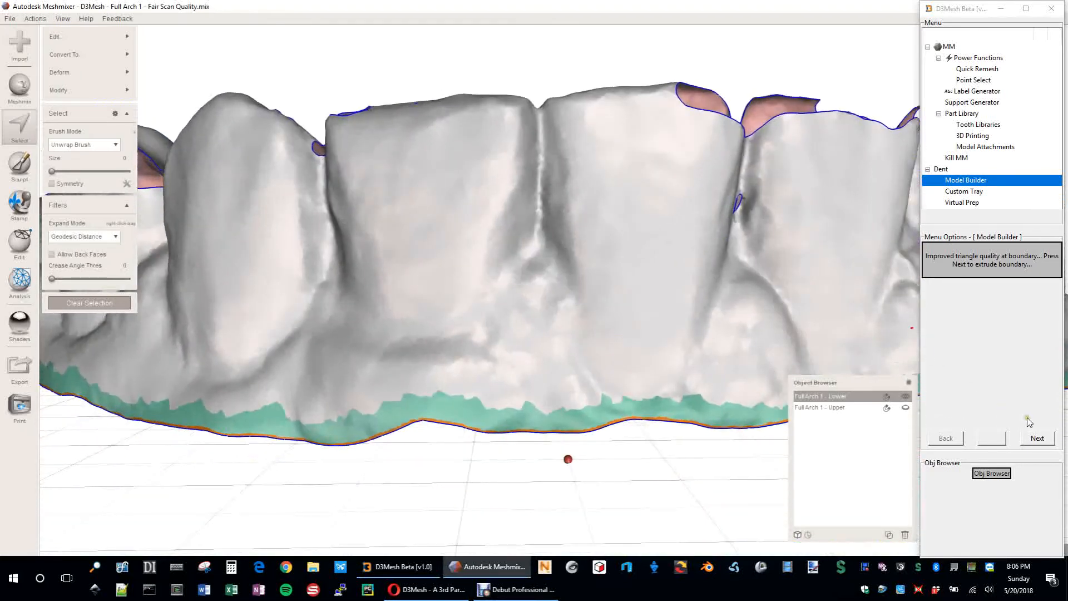
{"action": "left_click", "coordinate": [1039, 439]}
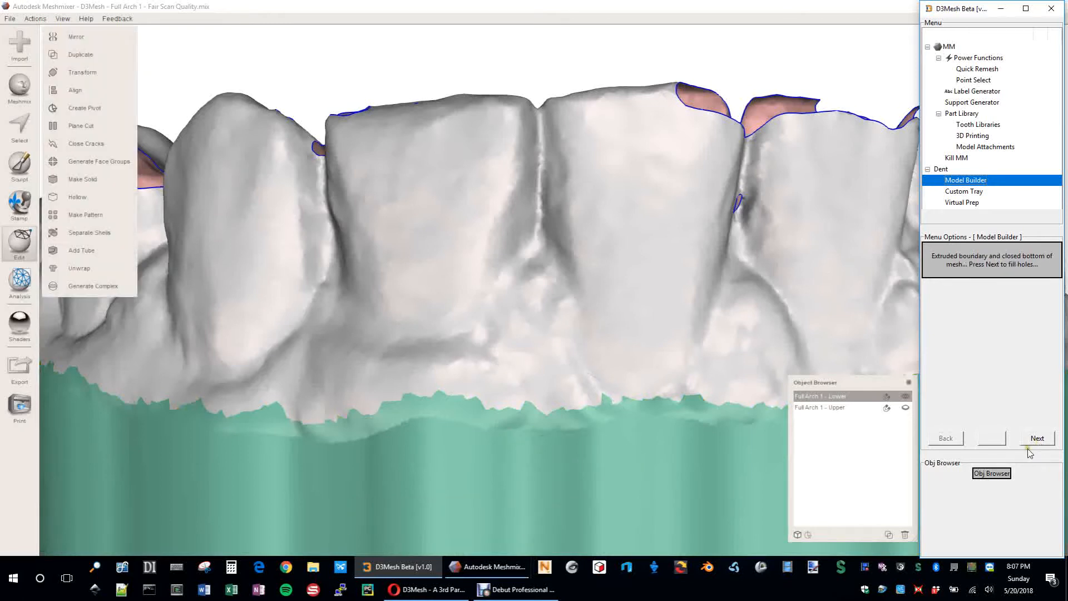
{"action": "scroll", "coordinate": [636, 400], "scroll_direction": "down", "scroll_amount": 5}
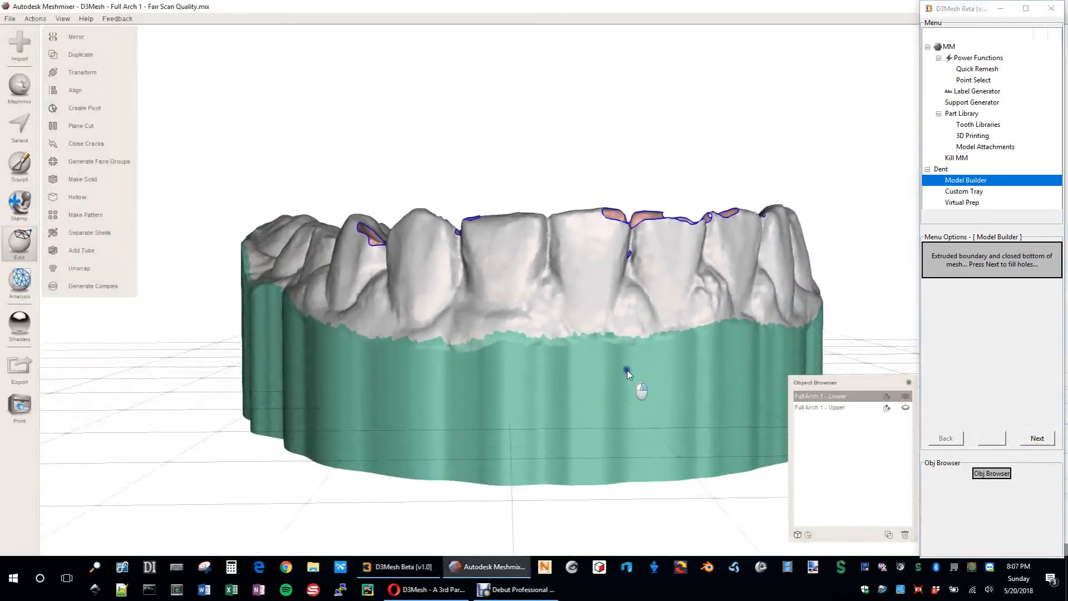
{"action": "right_click_drag", "start_coordinate": [626, 369], "coordinate": [639, 328]}
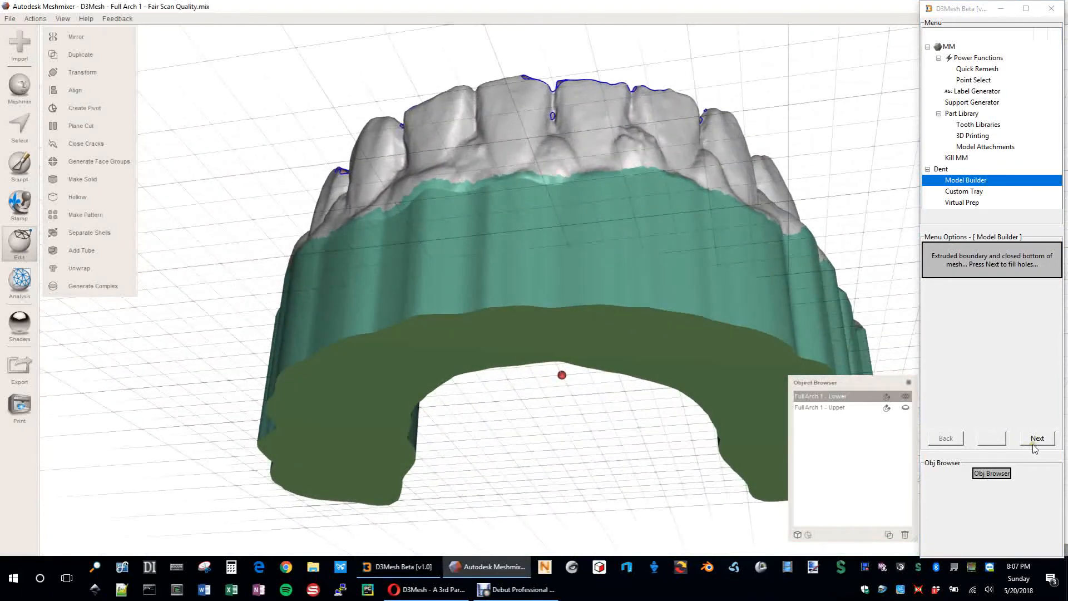
{"action": "left_click", "coordinate": [1036, 439]}
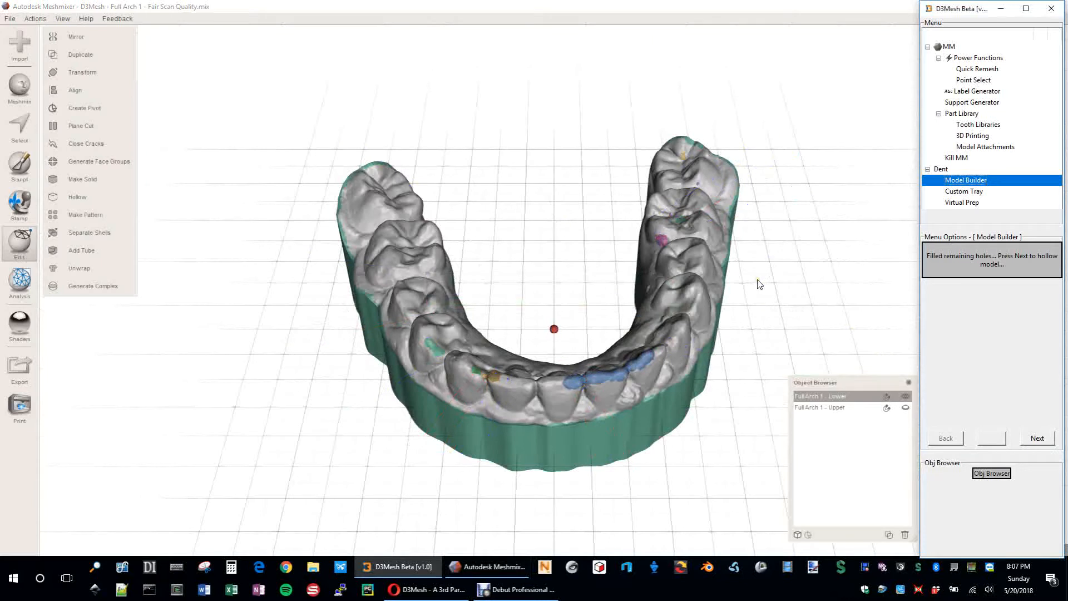
Hollow the lower model, plane cut its base, and inspect the open underside and the front
{"action": "left_click", "coordinate": [1043, 440]}
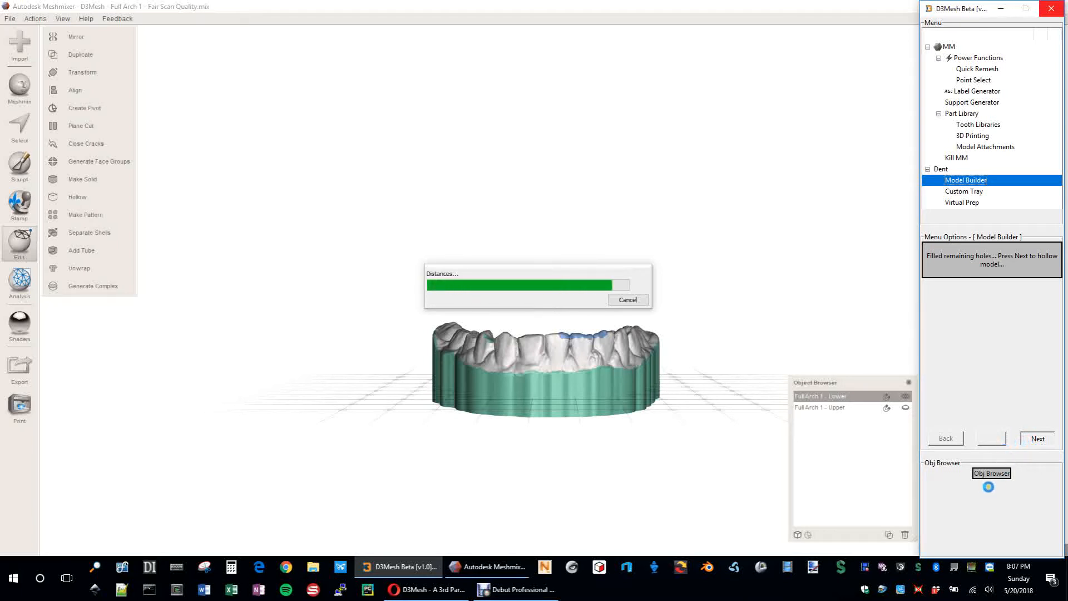
{"action": "left_click", "coordinate": [1038, 439]}
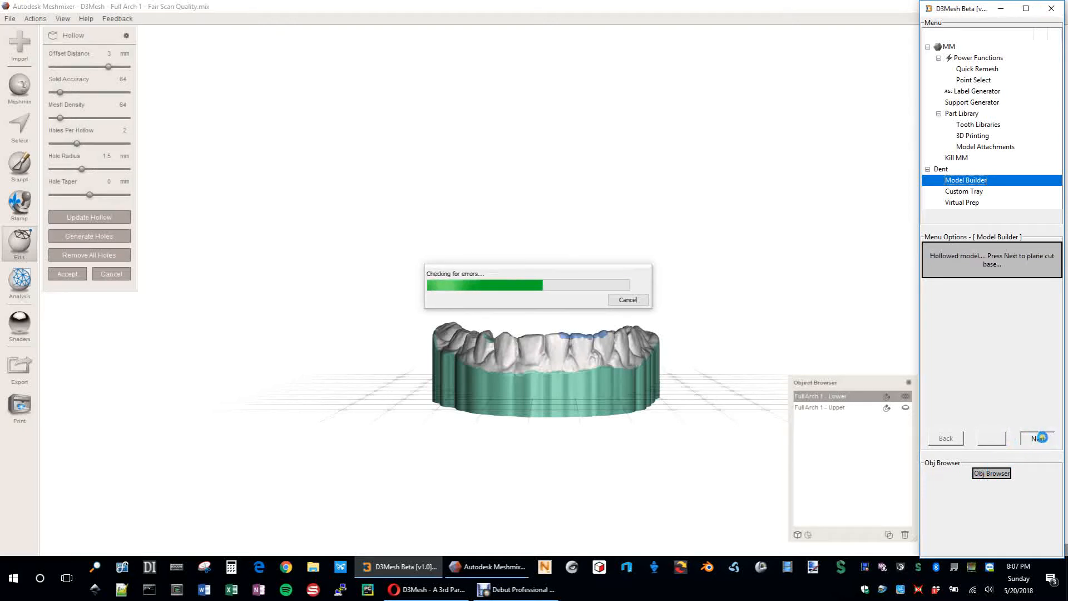
{"action": "left_click", "coordinate": [1047, 440]}
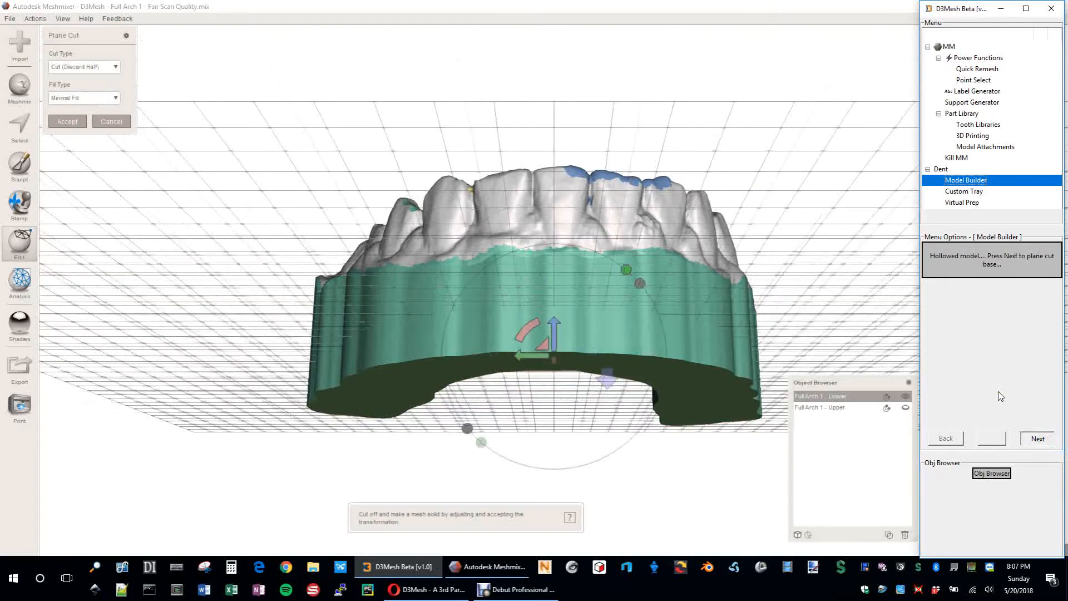
{"action": "right_click_drag", "start_coordinate": [598, 261], "coordinate": [564, 226]}
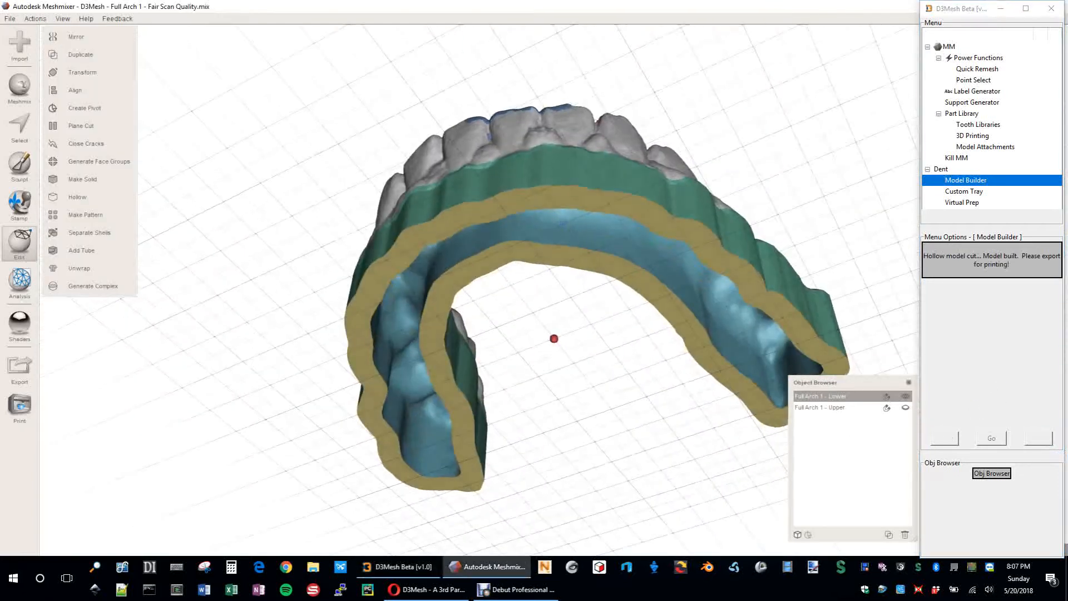
{"action": "right_click_drag", "start_coordinate": [694, 178], "coordinate": [745, 289]}
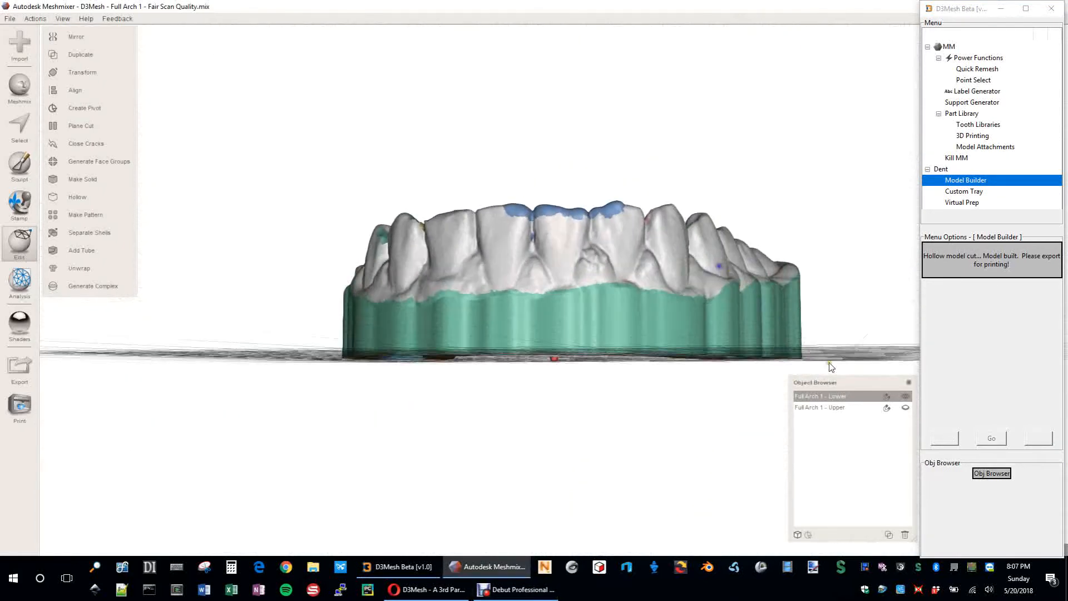
Show the Full Arch 1 - Upper scan and make it the active object with the lower arch hidden
{"action": "left_click", "coordinate": [907, 409]}
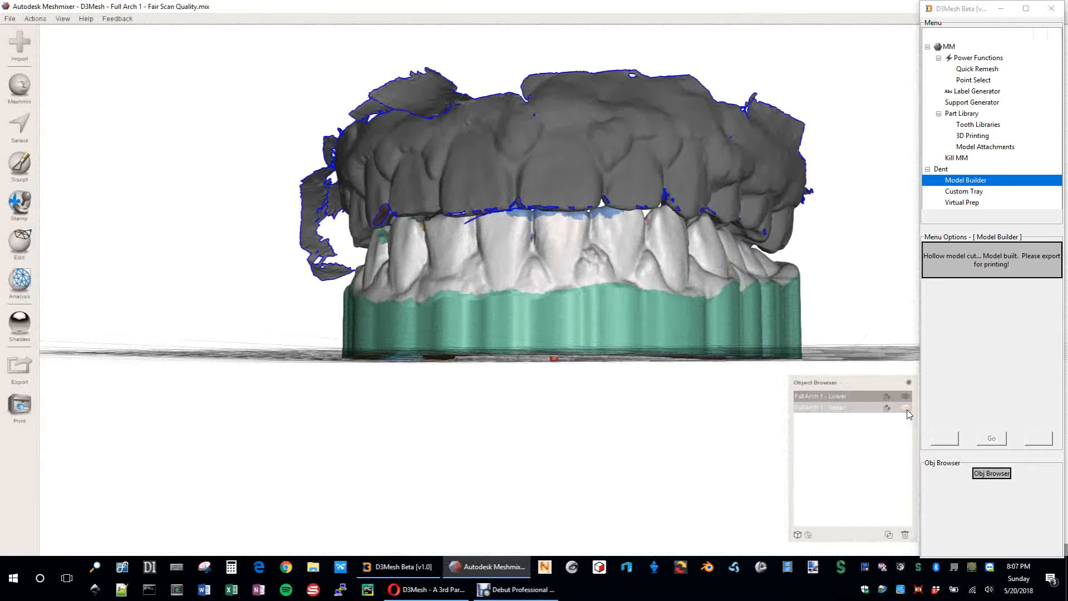
{"action": "left_click", "coordinate": [836, 410]}
{"action": "right_click_drag", "start_coordinate": [554, 249], "coordinate": [594, 221]}
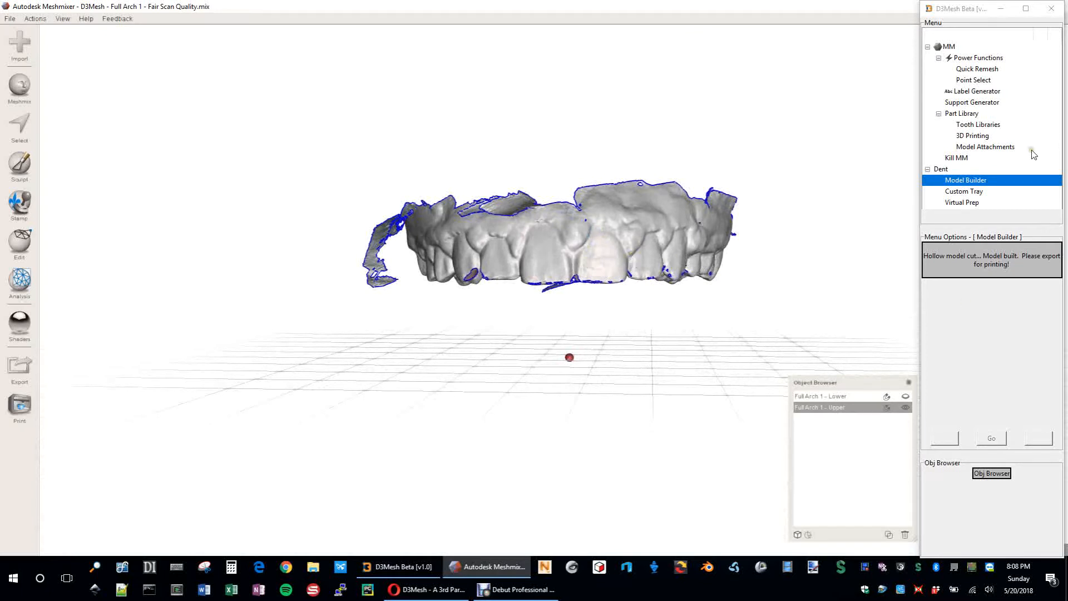
Restart the Model Builder for the upper arch with Auto Align Model enabled, and run it
{"action": "left_click", "coordinate": [973, 183]}
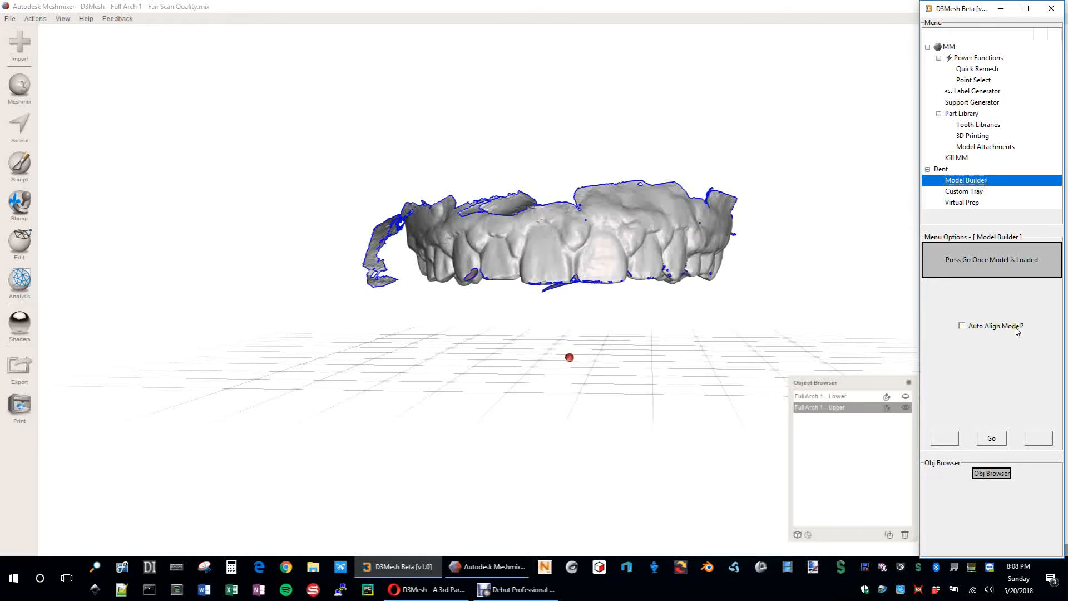
{"action": "right_click_drag", "start_coordinate": [526, 233], "coordinate": [521, 291]}
{"action": "right_click_drag", "start_coordinate": [622, 290], "coordinate": [534, 222]}
{"action": "right_click_drag", "start_coordinate": [441, 225], "coordinate": [507, 239]}
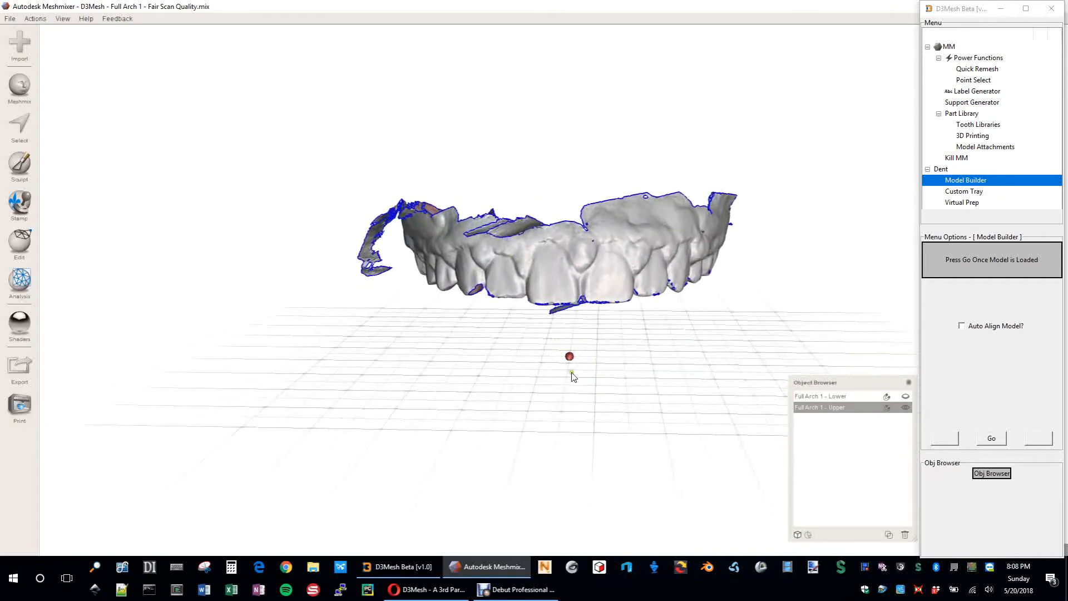
{"action": "left_click", "coordinate": [963, 326]}
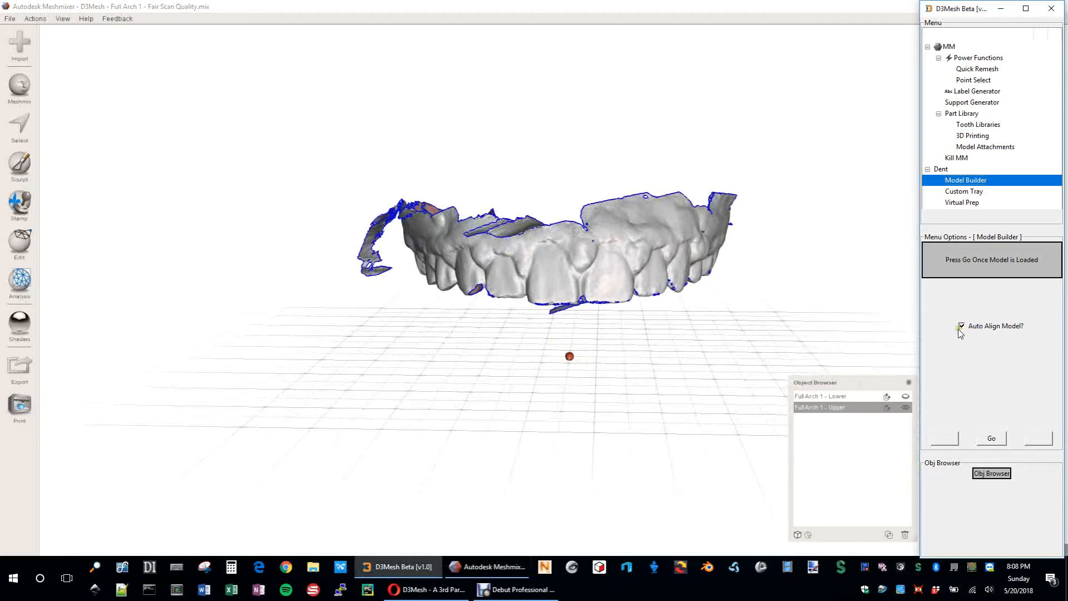
{"action": "scroll", "coordinate": [556, 278], "scroll_direction": "down", "scroll_amount": 2}
{"action": "right_click_drag", "start_coordinate": [557, 279], "coordinate": [581, 277]}
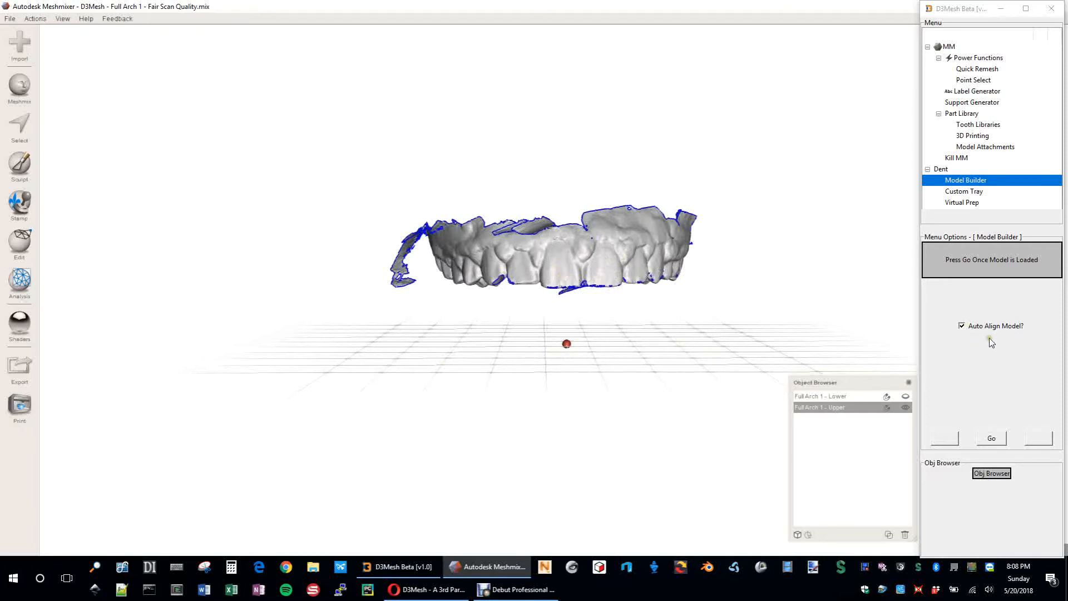
{"action": "right_click_drag", "start_coordinate": [655, 298], "coordinate": [641, 296]}
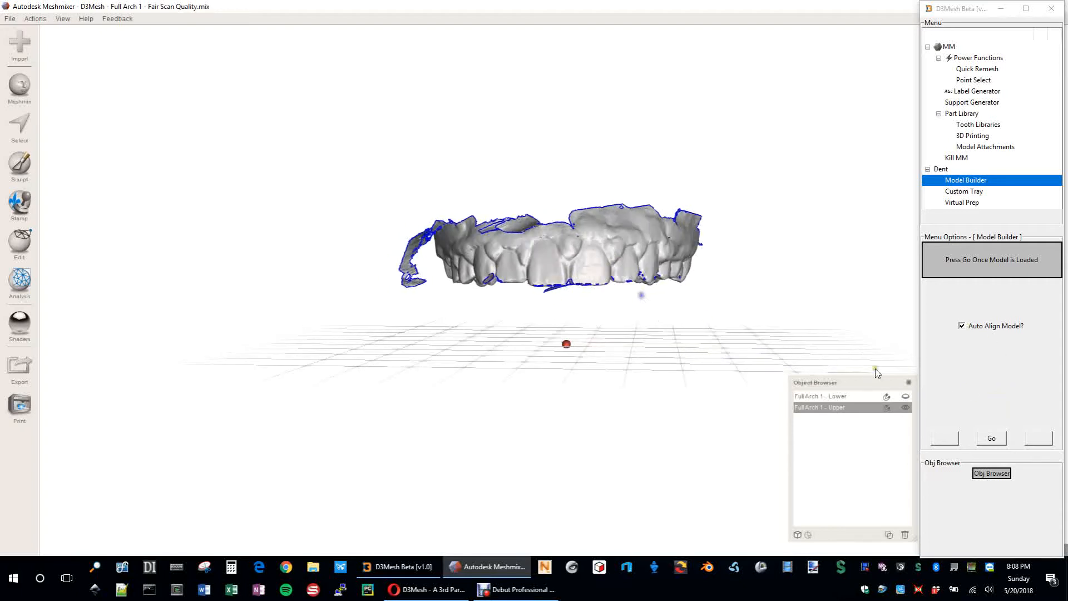
{"action": "left_click", "coordinate": [991, 439]}
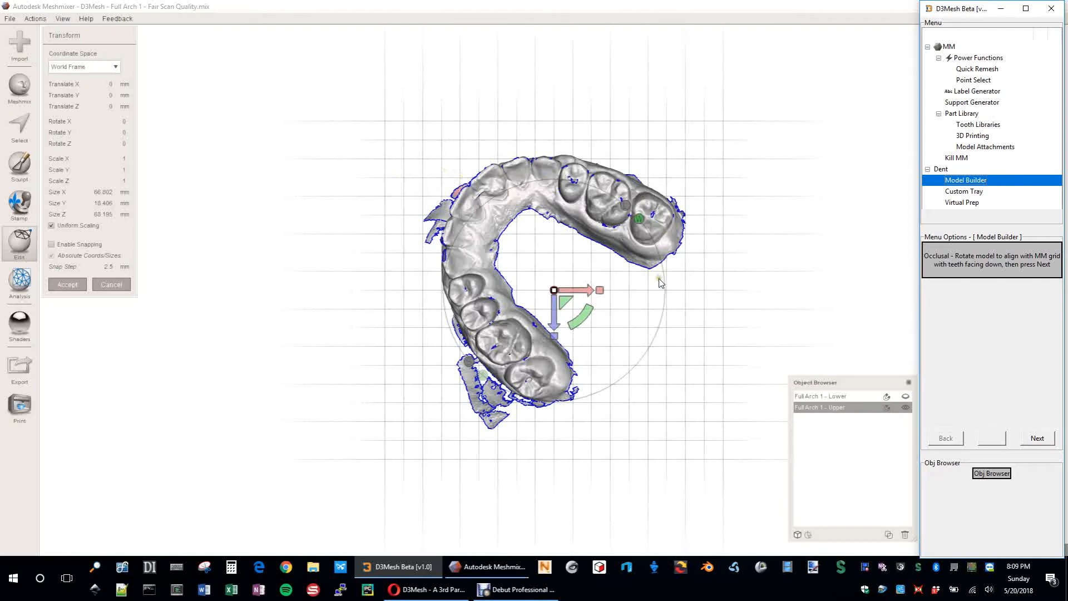
Rotate the upper arch in the occlusal view until its front teeth face forward and the arch is symmetric to the grid
{"action": "left_click_drag", "start_coordinate": [577, 326], "coordinate": [573, 207]}
{"action": "scroll", "coordinate": [585, 398], "scroll_direction": "up", "scroll_amount": 4}
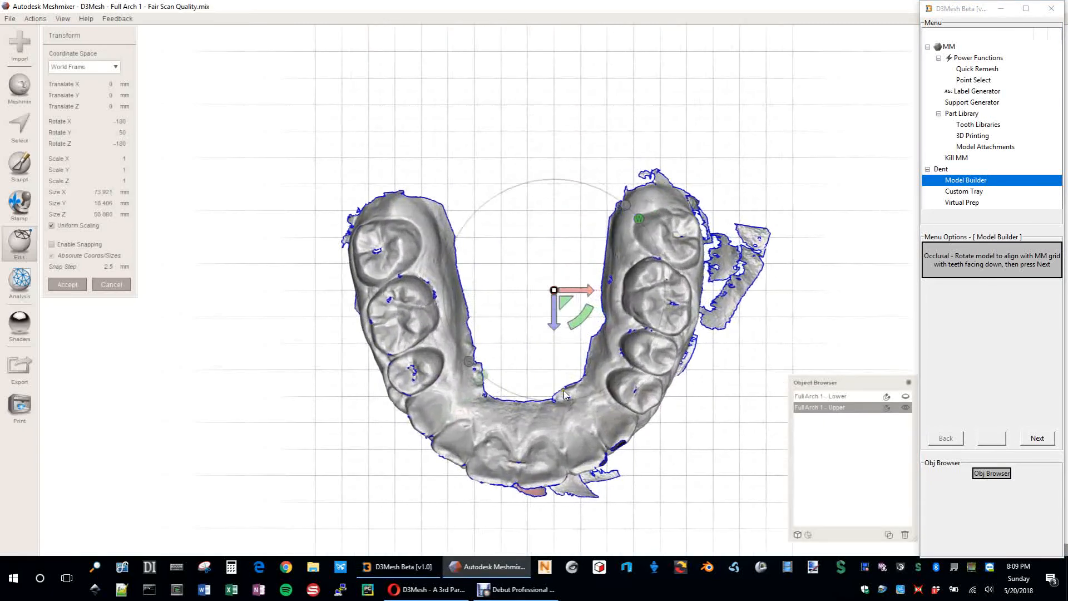
{"action": "right_click_drag", "start_coordinate": [514, 238], "coordinate": [480, 238]}
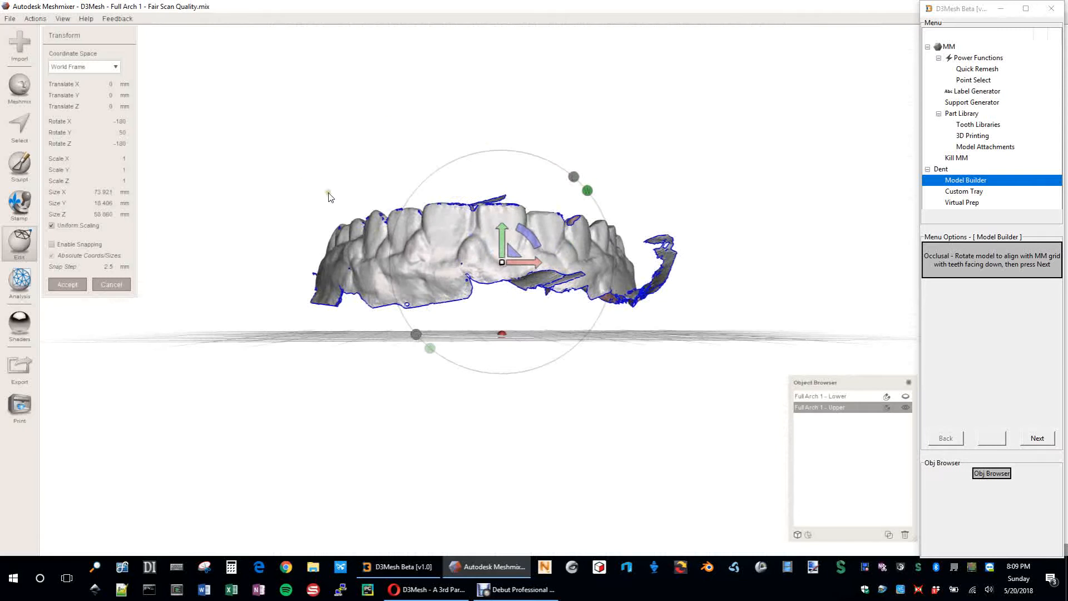
{"action": "right_click_drag", "start_coordinate": [424, 125], "coordinate": [470, 134]}
{"action": "right_click_drag", "start_coordinate": [461, 83], "coordinate": [480, 101]}
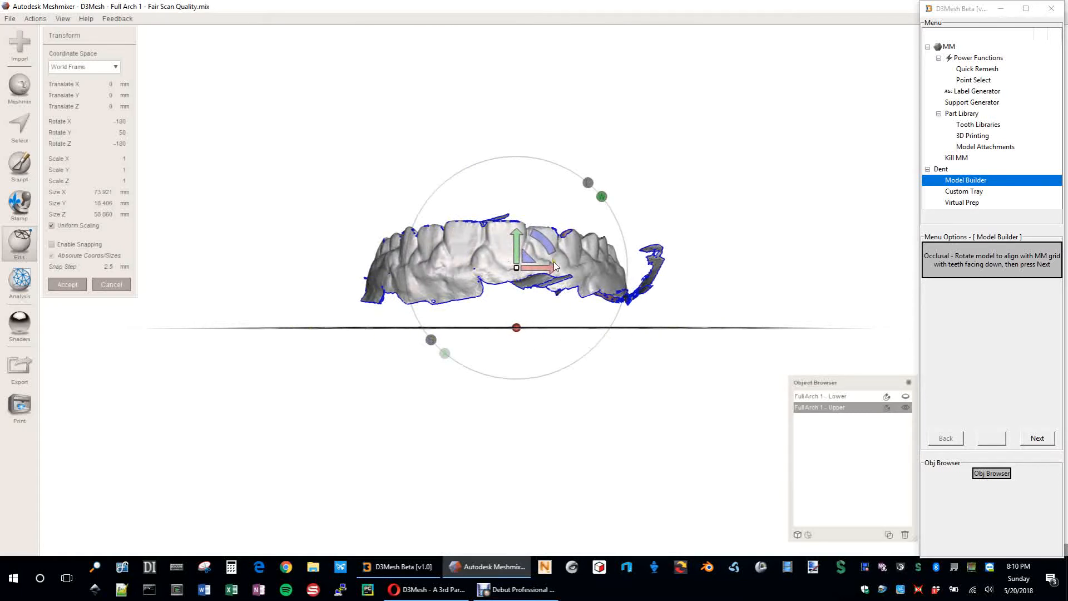
Lower the upper arch about 4.7 mm toward the grid, and accept its occlusal alignment
{"action": "left_click_drag", "start_coordinate": [515, 243], "coordinate": [513, 261]}
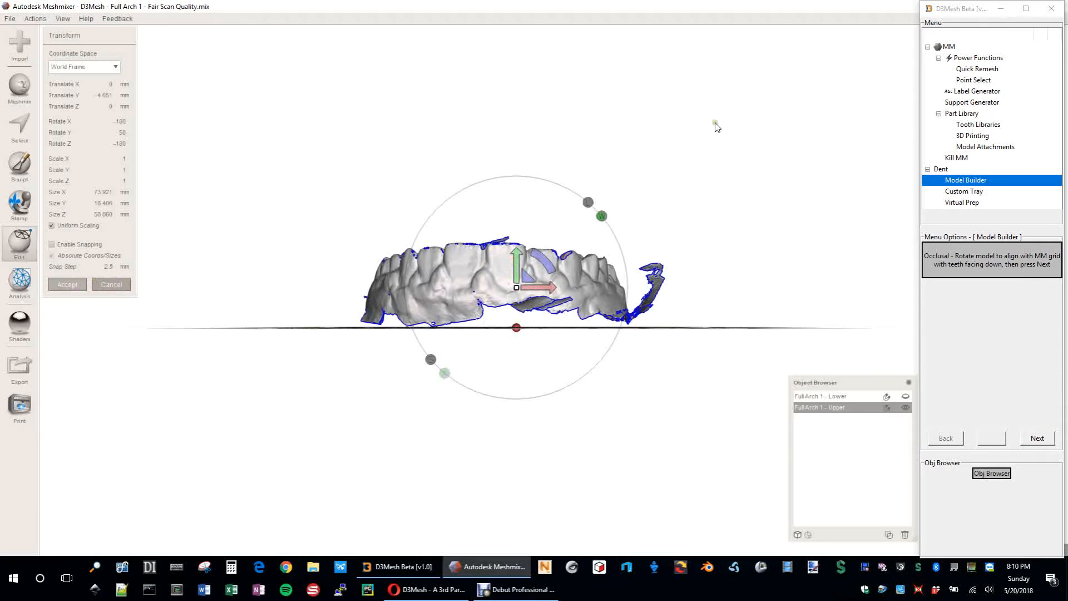
{"action": "key", "text": "Return"}
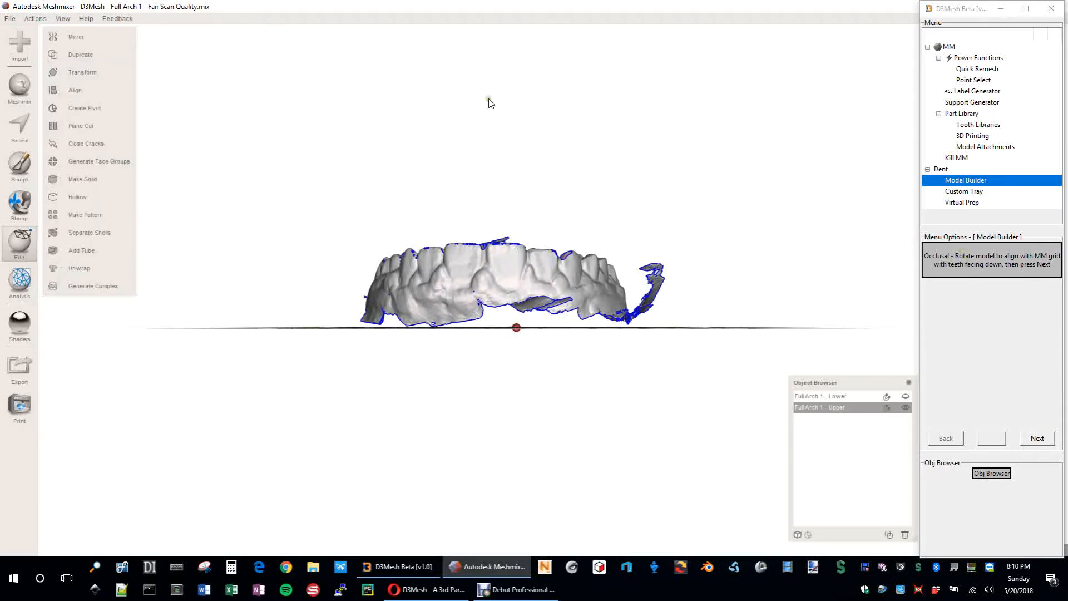
{"action": "right_click_drag", "start_coordinate": [450, 100], "coordinate": [468, 236]}
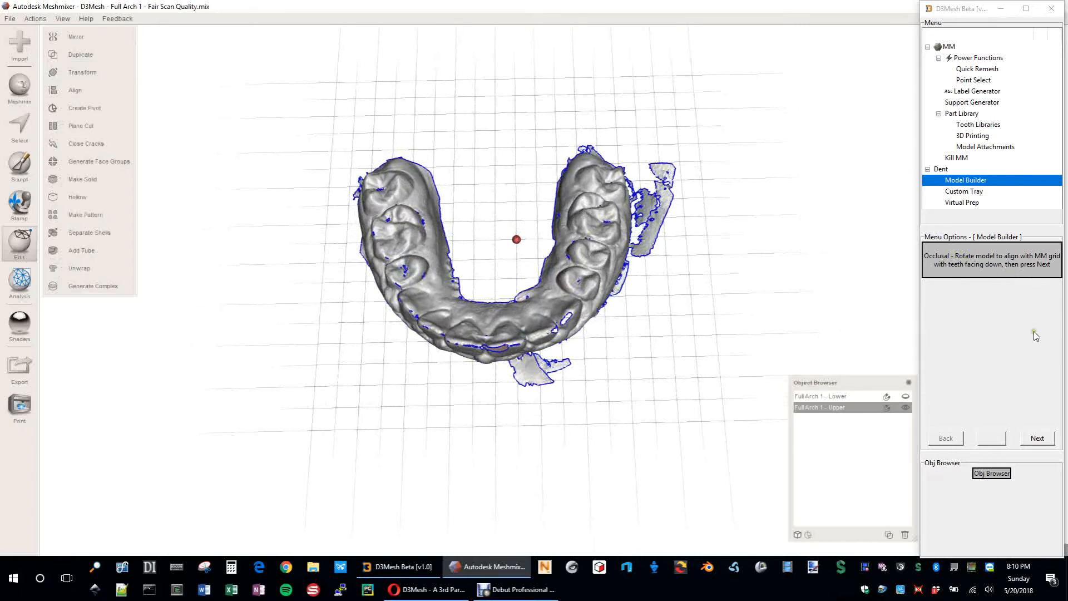
{"action": "right_click_drag", "start_coordinate": [439, 127], "coordinate": [451, 179]}
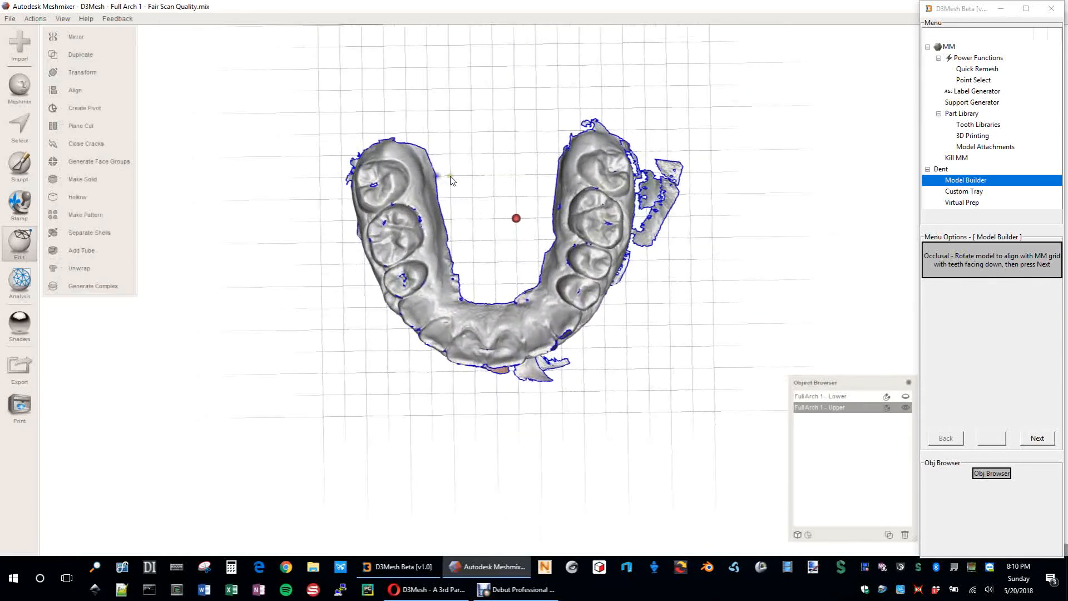
{"action": "left_click", "coordinate": [1038, 438]}
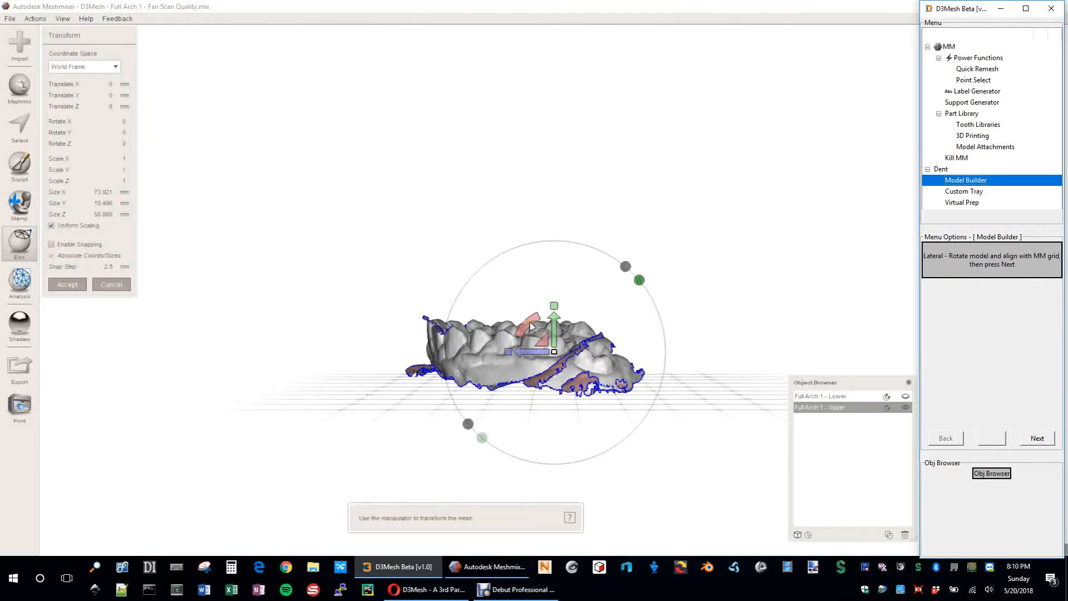
Level the upper arch by rotating it about 2.9° in the lateral view and about 0.7° in the anterior view
{"action": "left_click_drag", "start_coordinate": [530, 326], "coordinate": [556, 332]}
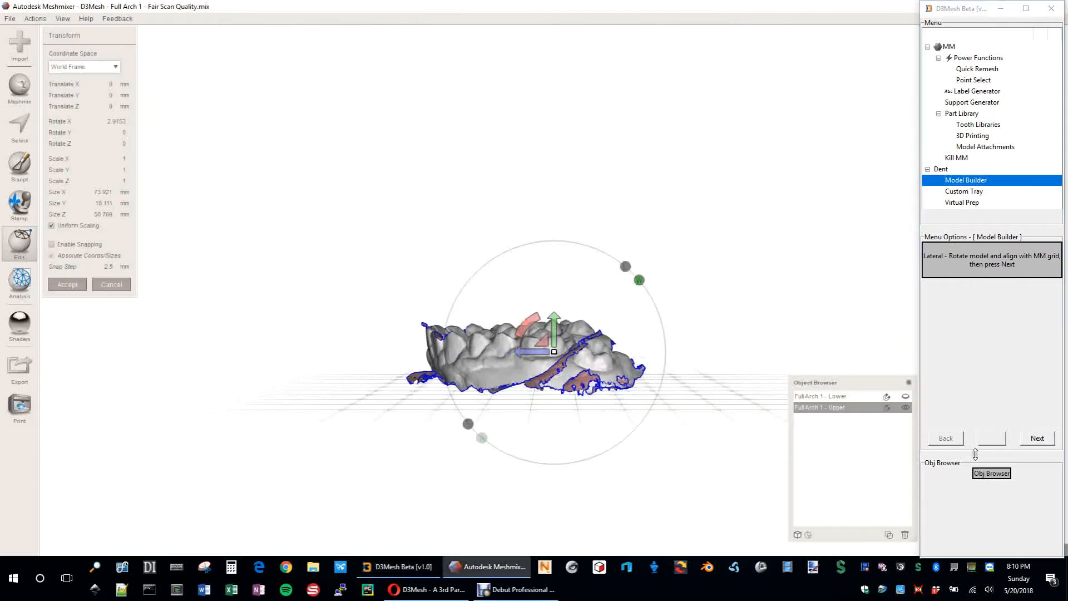
{"action": "left_click", "coordinate": [1037, 438]}
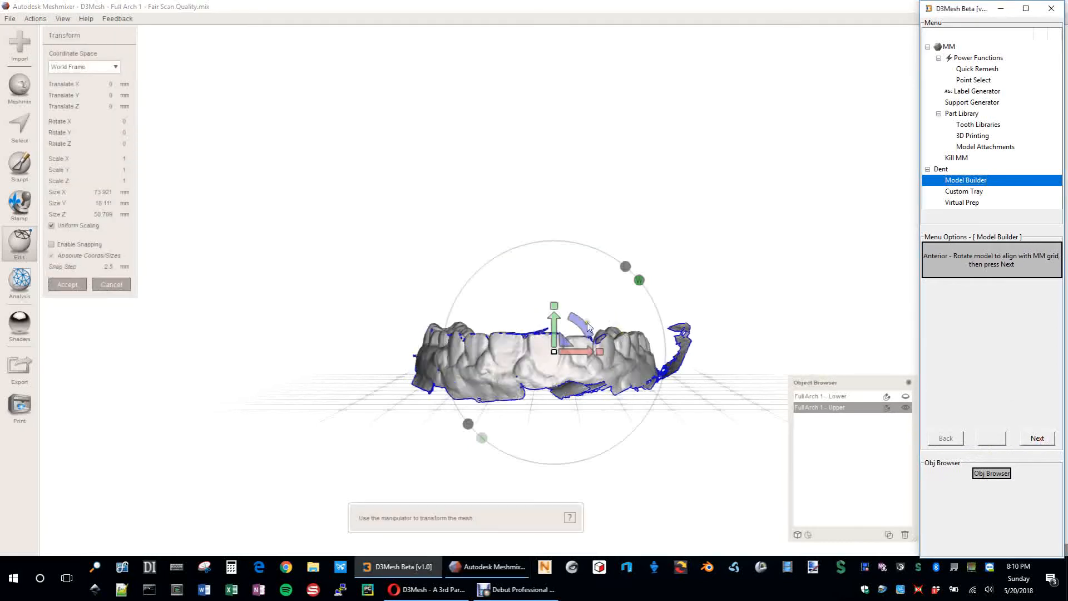
{"action": "left_click_drag", "start_coordinate": [577, 325], "coordinate": [580, 325]}
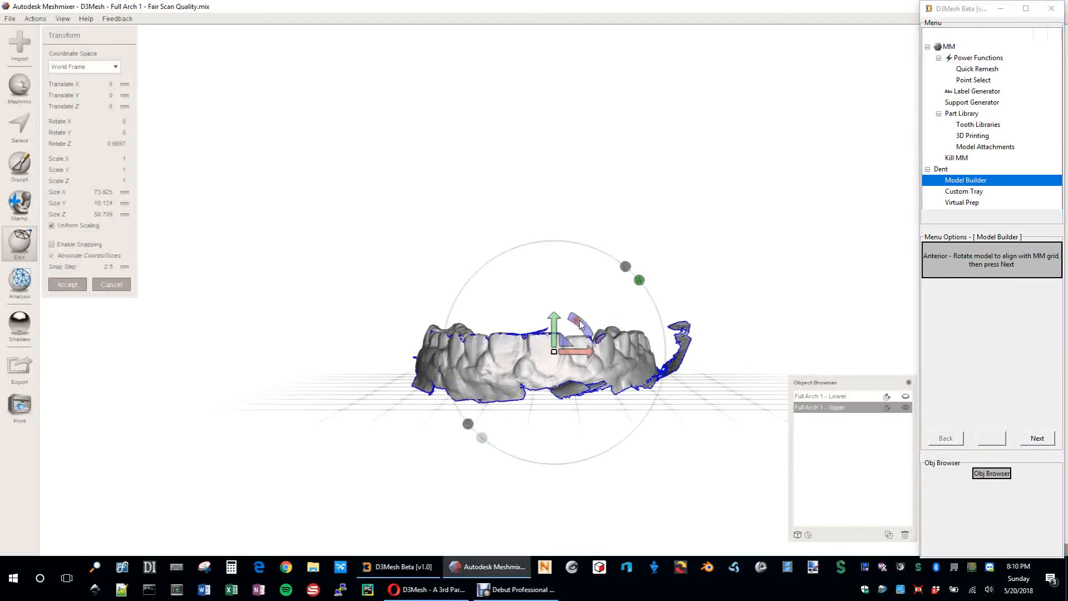
{"action": "left_click", "coordinate": [1038, 436]}
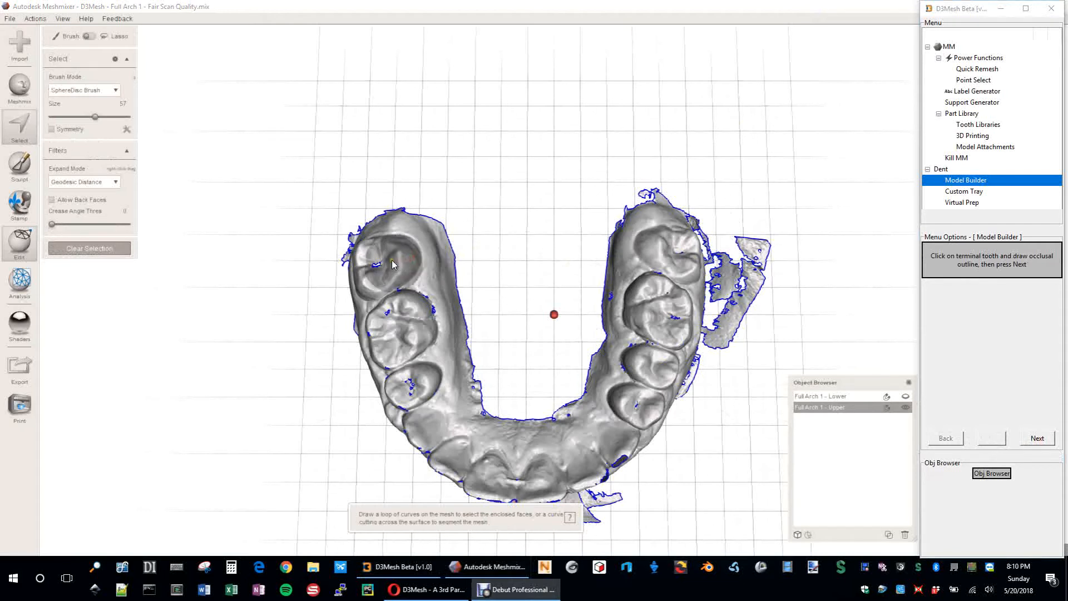
Brush a selection over the occlusal surfaces of the whole upper arch, from one terminal molar to the other
{"action": "left_click_drag", "start_coordinate": [384, 254], "coordinate": [413, 402]}
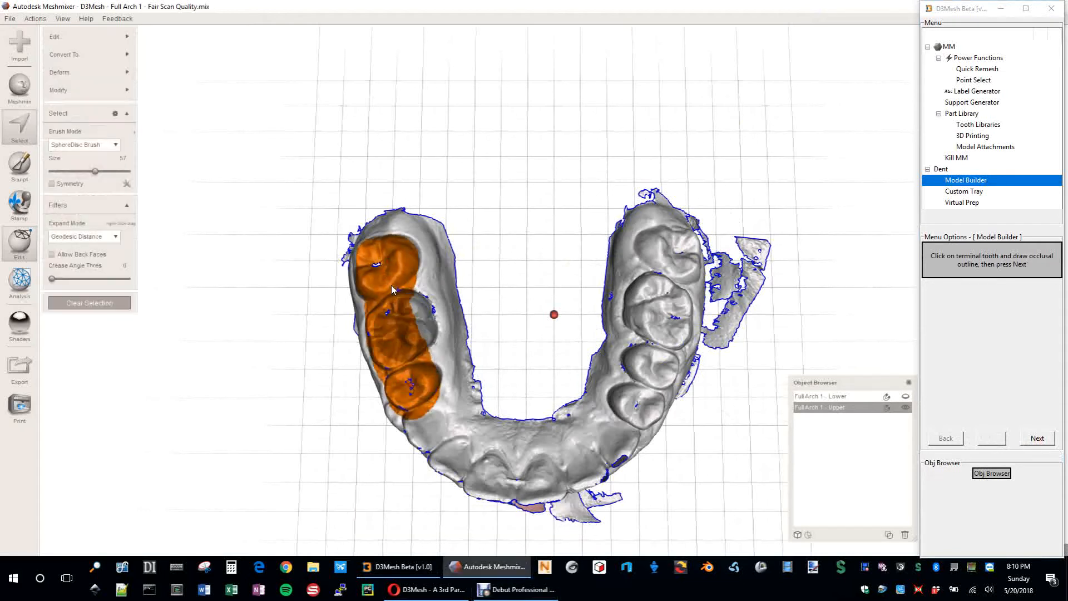
{"action": "right_click_drag", "start_coordinate": [385, 272], "coordinate": [388, 283]}
{"action": "mouse_move", "coordinate": [388, 282]}
{"action": "left_mouse_down"}
{"action": "mouse_move", "coordinate": [409, 362]}
{"action": "mouse_move", "coordinate": [455, 456]}
{"action": "mouse_move", "coordinate": [525, 475]}
{"action": "mouse_move", "coordinate": [594, 462]}
{"action": "mouse_move", "coordinate": [643, 400]}
{"action": "mouse_move", "coordinate": [671, 249]}
{"action": "left_mouse_up"}
{"action": "mouse_move", "coordinate": [660, 338]}
{"action": "right_mouse_down"}
{"action": "mouse_move", "coordinate": [594, 325]}
{"action": "mouse_move", "coordinate": [512, 245]}
{"action": "mouse_move", "coordinate": [575, 350]}
{"action": "right_mouse_up"}
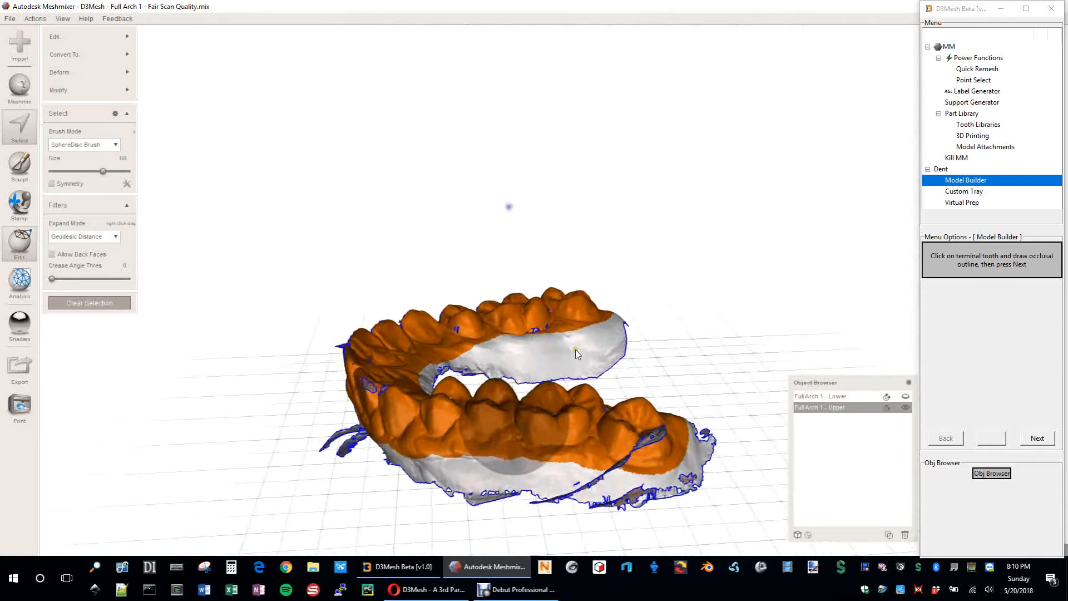
Reduce the selection brush to size 59, extend the selection over the outer surfaces of the upper arch, and trim the scan to it
{"action": "scroll", "coordinate": [740, 402], "scroll_direction": "down", "scroll_amount": 3}
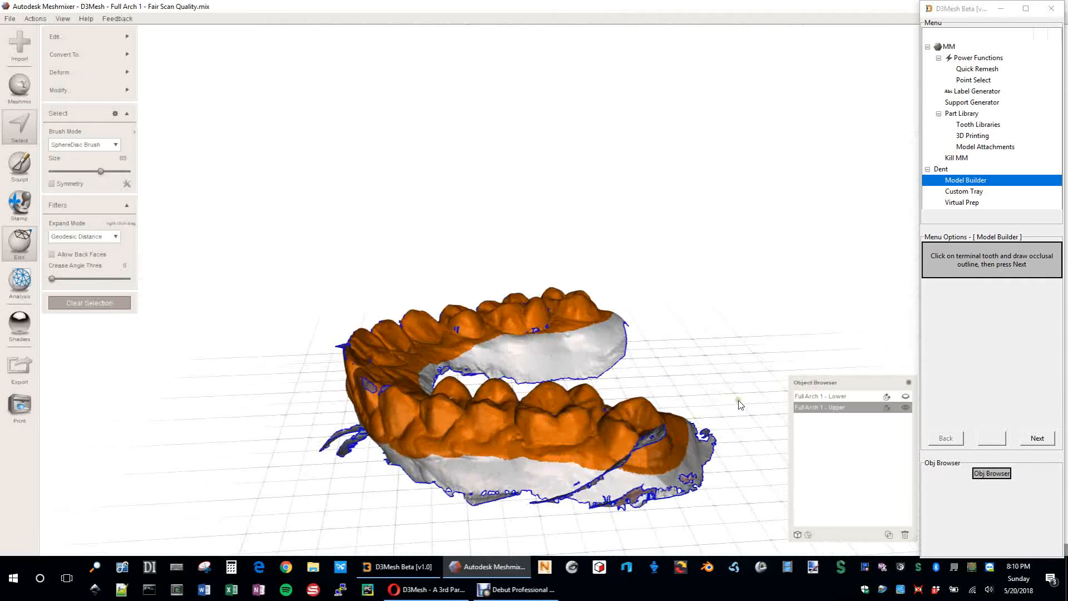
{"action": "right_click_drag", "start_coordinate": [652, 445], "coordinate": [589, 431]}
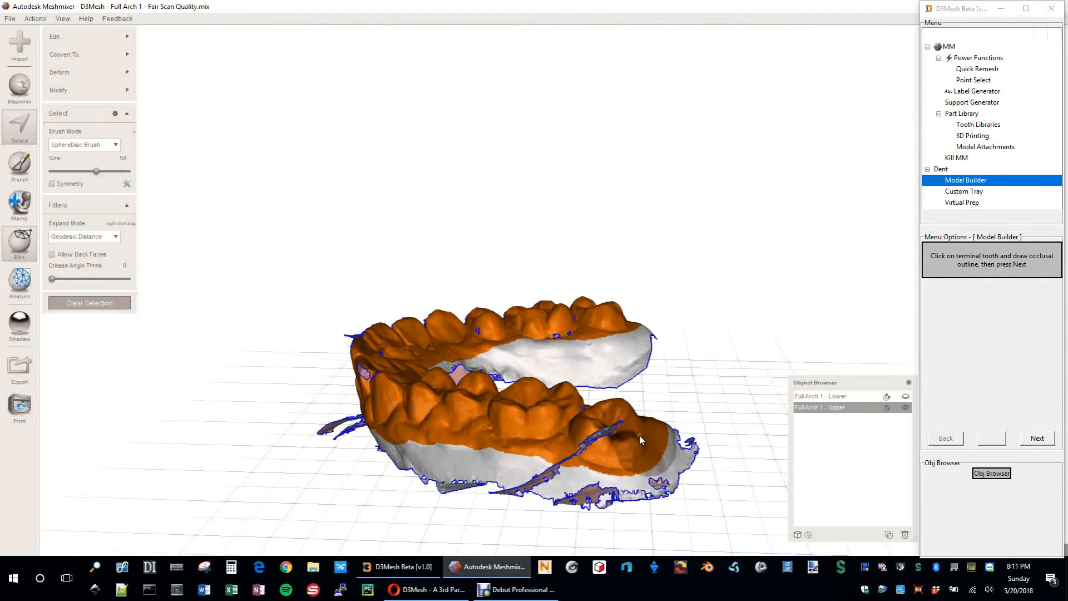
{"action": "left_click_drag", "start_coordinate": [589, 430], "coordinate": [409, 408]}
{"action": "right_click_drag", "start_coordinate": [408, 409], "coordinate": [542, 386]}
{"action": "mouse_move", "coordinate": [623, 393]}
{"action": "left_mouse_down"}
{"action": "mouse_move", "coordinate": [413, 415]}
{"action": "mouse_move", "coordinate": [426, 415]}
{"action": "left_mouse_up"}
{"action": "mouse_move", "coordinate": [347, 412]}
{"action": "right_mouse_down"}
{"action": "mouse_move", "coordinate": [406, 410]}
{"action": "mouse_move", "coordinate": [473, 387]}
{"action": "right_mouse_up"}
{"action": "mouse_move", "coordinate": [587, 374]}
{"action": "left_mouse_down"}
{"action": "mouse_move", "coordinate": [550, 383]}
{"action": "mouse_move", "coordinate": [362, 366]}
{"action": "left_mouse_up"}
{"action": "mouse_move", "coordinate": [362, 366]}
{"action": "right_mouse_down"}
{"action": "mouse_move", "coordinate": [746, 447]}
{"action": "mouse_move", "coordinate": [744, 498]}
{"action": "mouse_move", "coordinate": [698, 357]}
{"action": "right_mouse_up"}
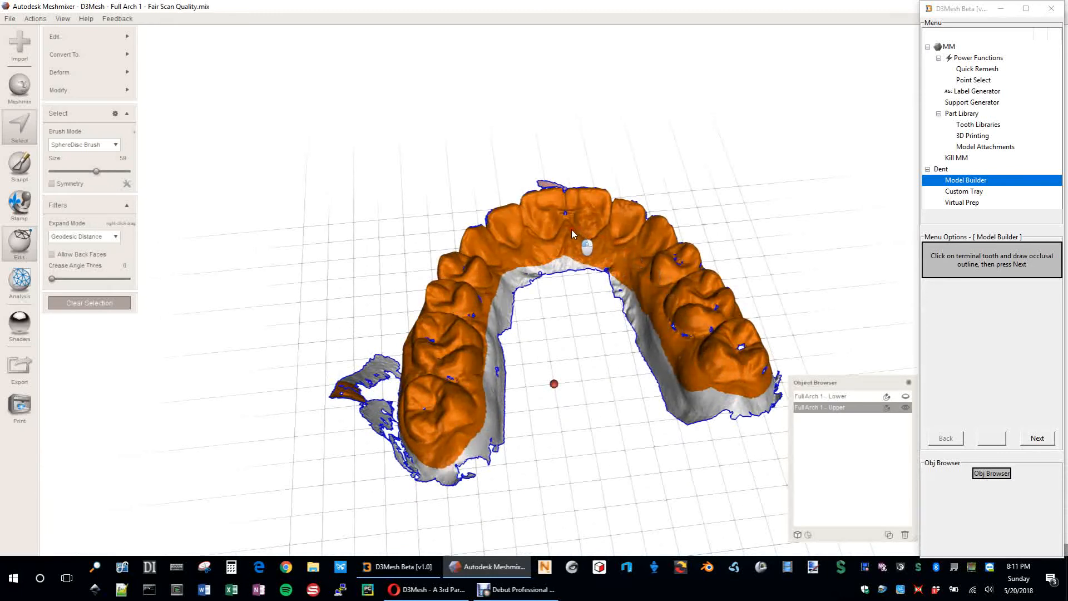
{"action": "left_click", "coordinate": [1032, 438]}
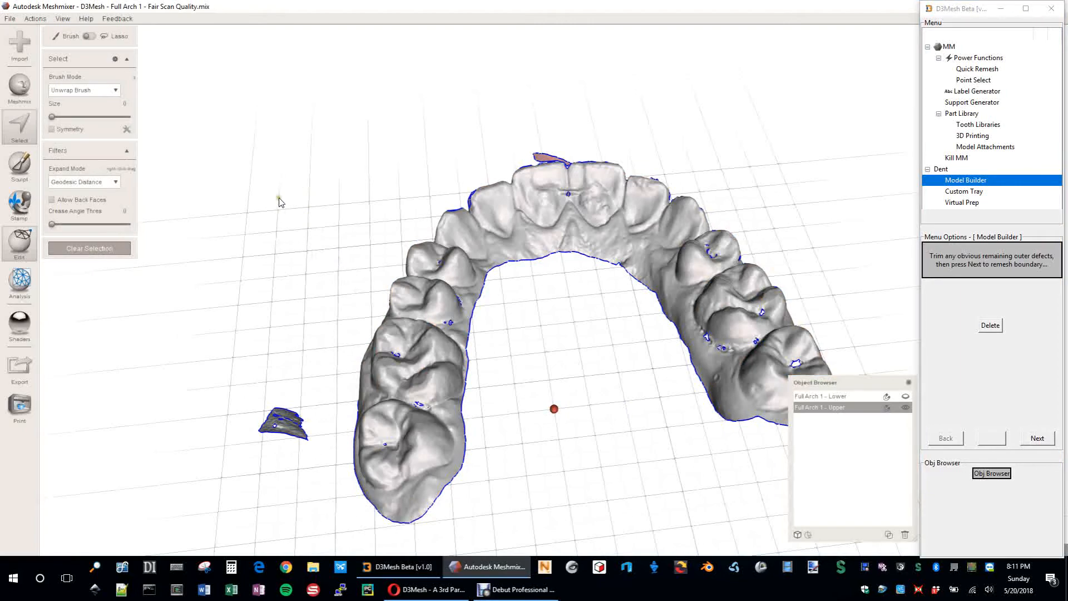
Select the loose flap projecting from the incisal edge between the upper central incisors and delete it
{"action": "right_click_drag", "start_coordinate": [279, 201], "coordinate": [642, 79]}
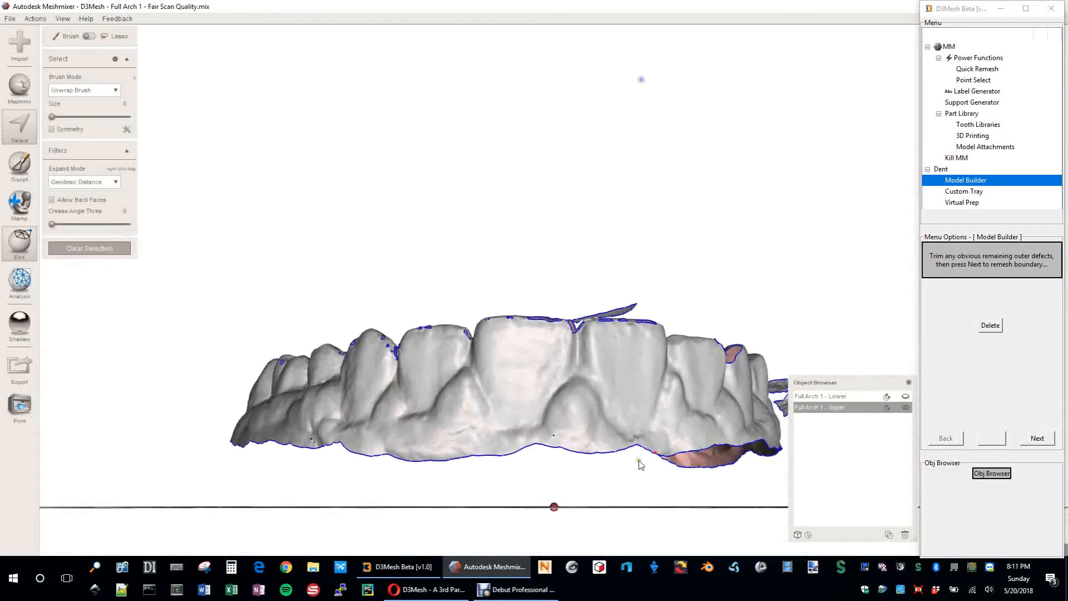
{"action": "right_click_drag", "start_coordinate": [607, 405], "coordinate": [489, 143]}
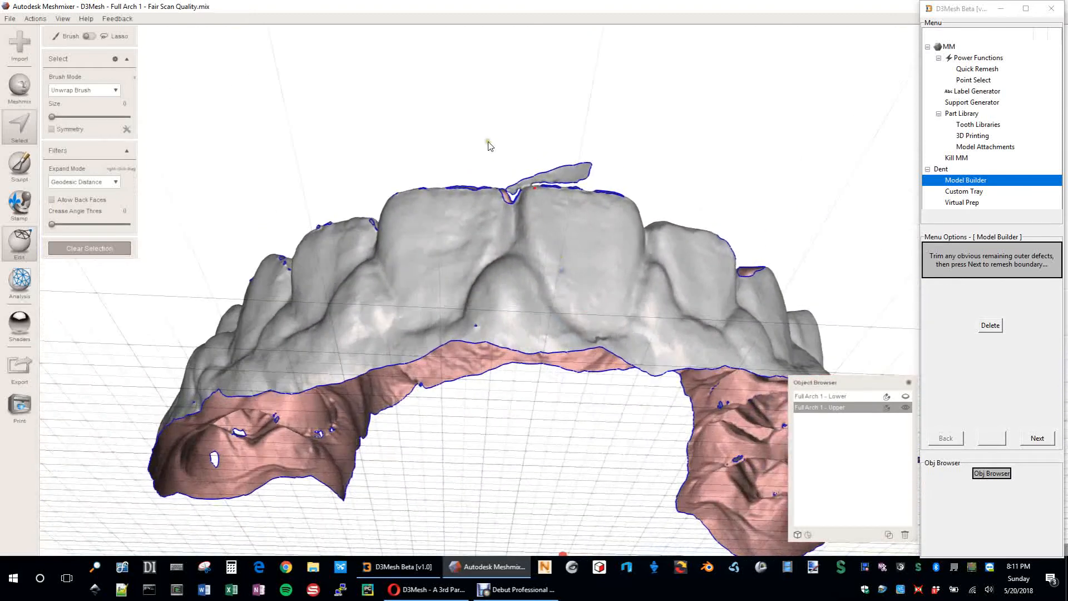
{"action": "left_click_drag", "start_coordinate": [486, 157], "coordinate": [512, 201]}
{"action": "mouse_move", "coordinate": [573, 188]}
{"action": "left_mouse_down"}
{"action": "mouse_move", "coordinate": [596, 187]}
{"action": "mouse_move", "coordinate": [618, 118]}
{"action": "mouse_move", "coordinate": [486, 157]}
{"action": "left_mouse_up"}
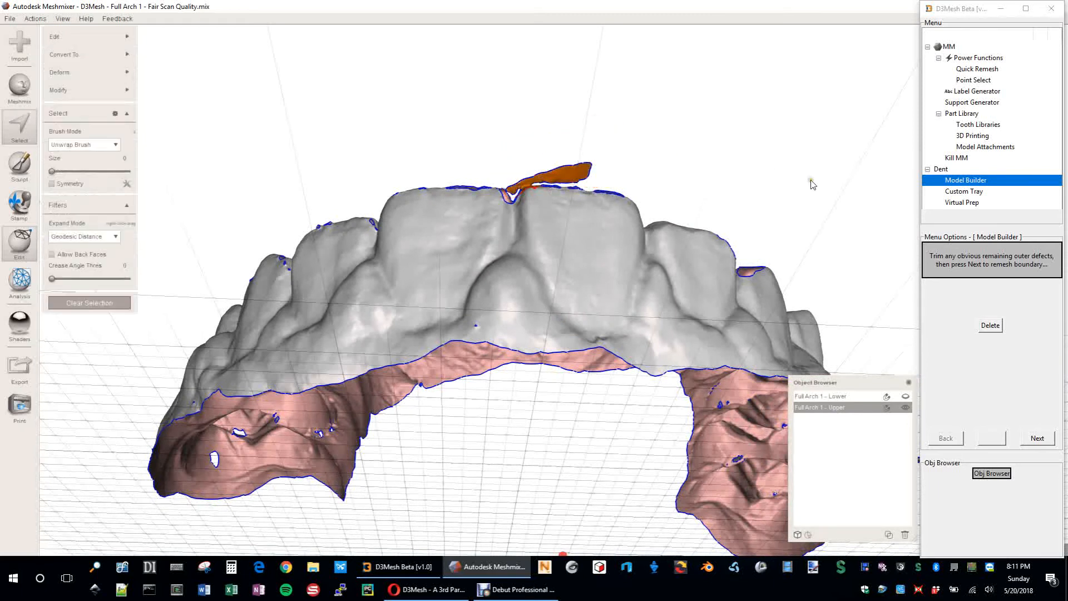
{"action": "left_click", "coordinate": [990, 325]}
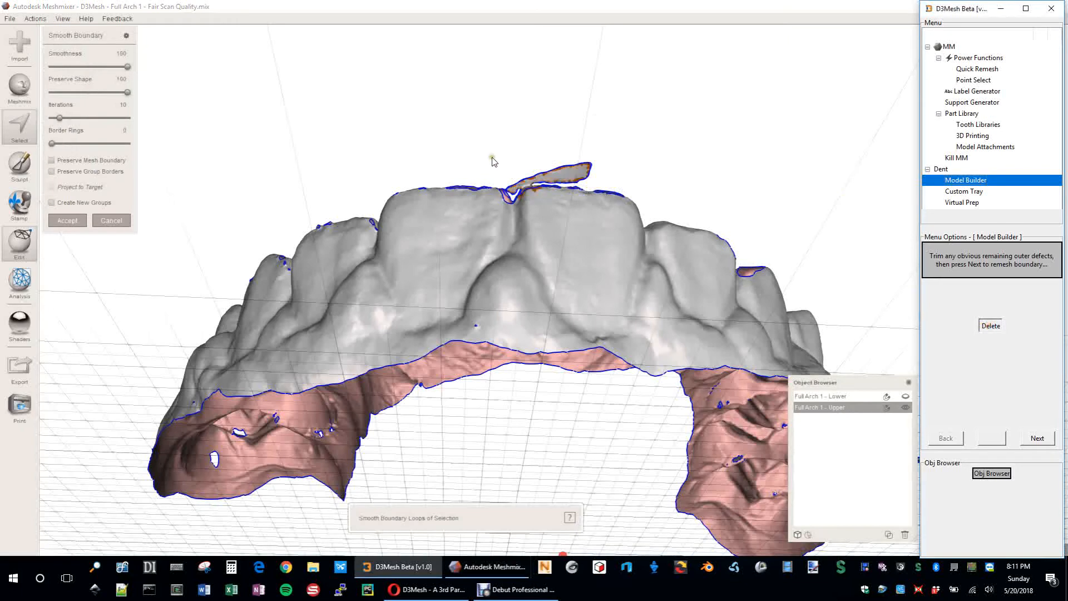
Trim the small notch defect on the inner palatal boundary behind the upper front teeth
{"action": "right_click_drag", "start_coordinate": [418, 136], "coordinate": [498, 171]}
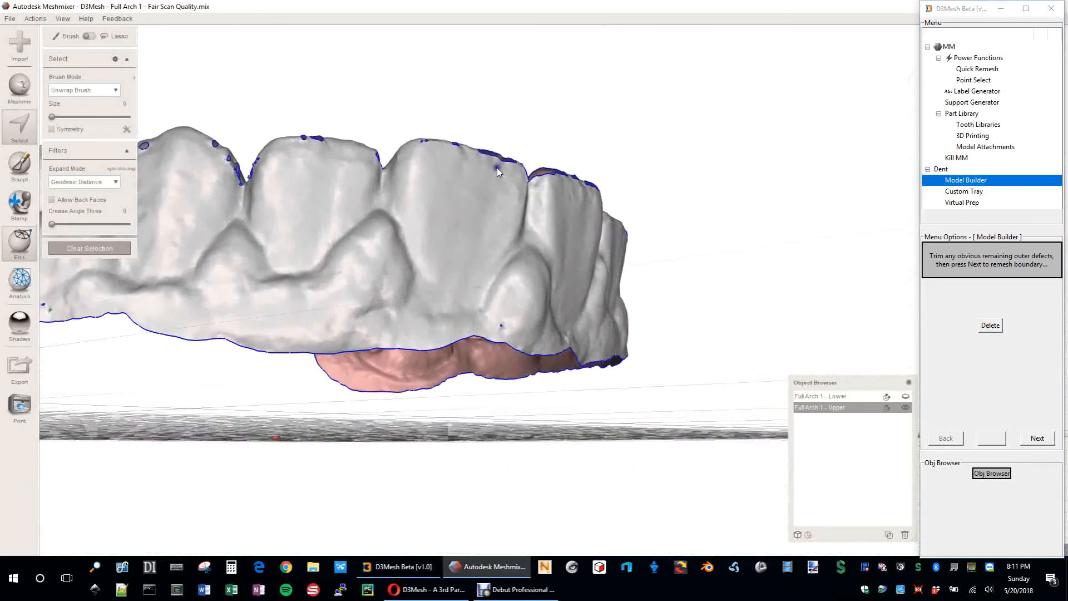
{"action": "right_click_drag", "start_coordinate": [372, 233], "coordinate": [729, 424]}
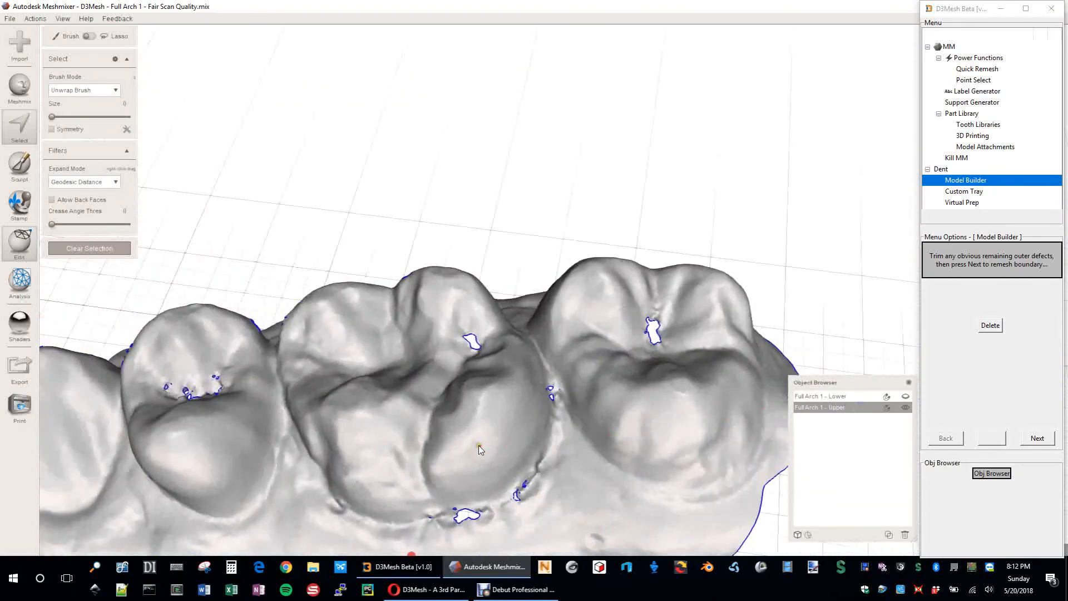
{"action": "right_click_drag", "start_coordinate": [479, 445], "coordinate": [544, 305]}
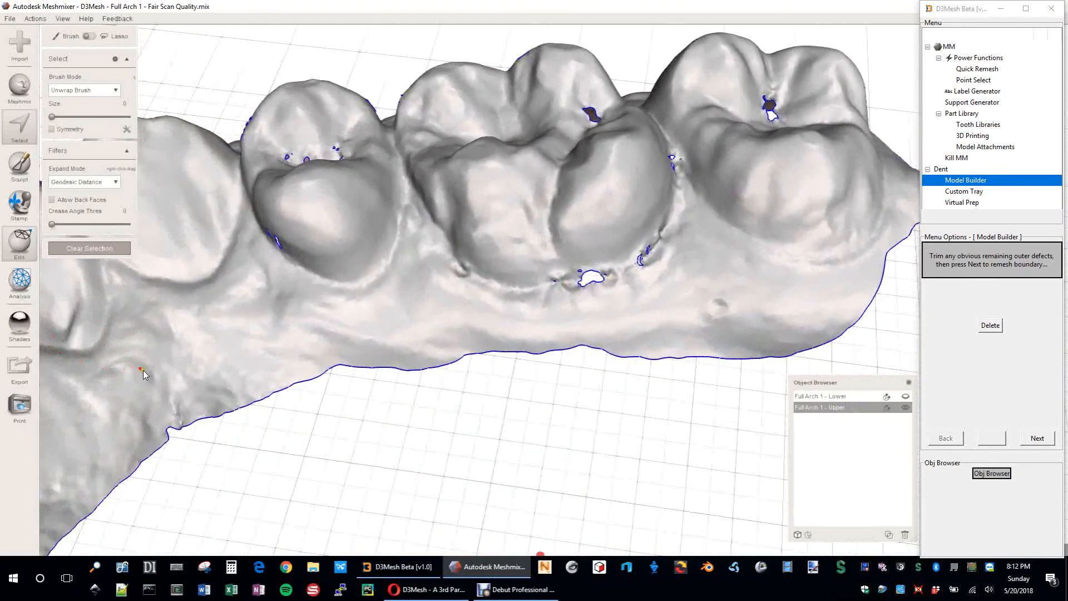
{"action": "middle_click_drag", "start_coordinate": [129, 377], "coordinate": [361, 334]}
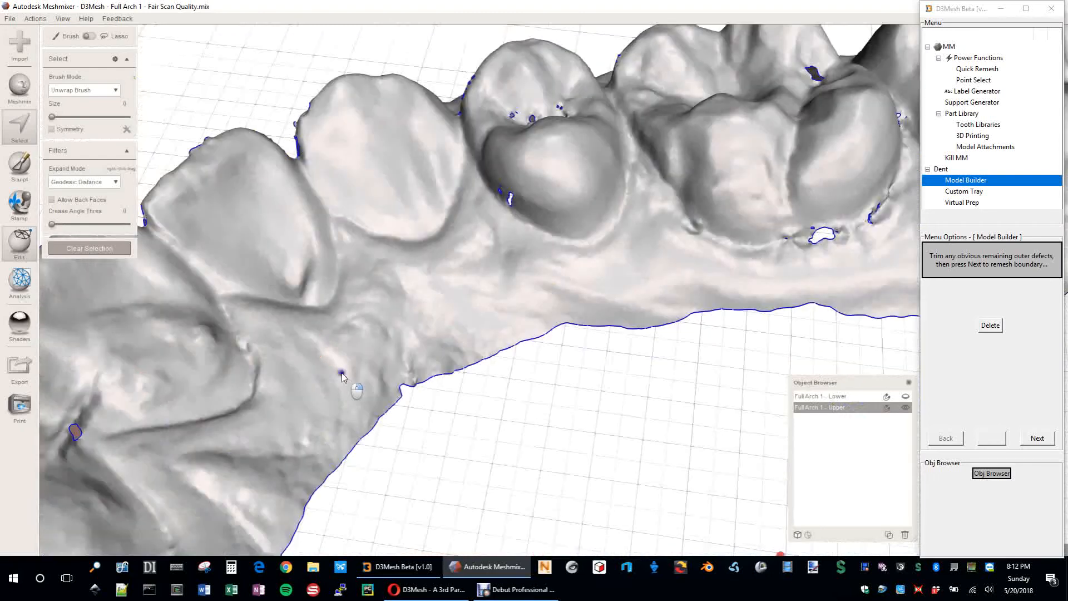
{"action": "right_click_drag", "start_coordinate": [341, 373], "coordinate": [209, 310]}
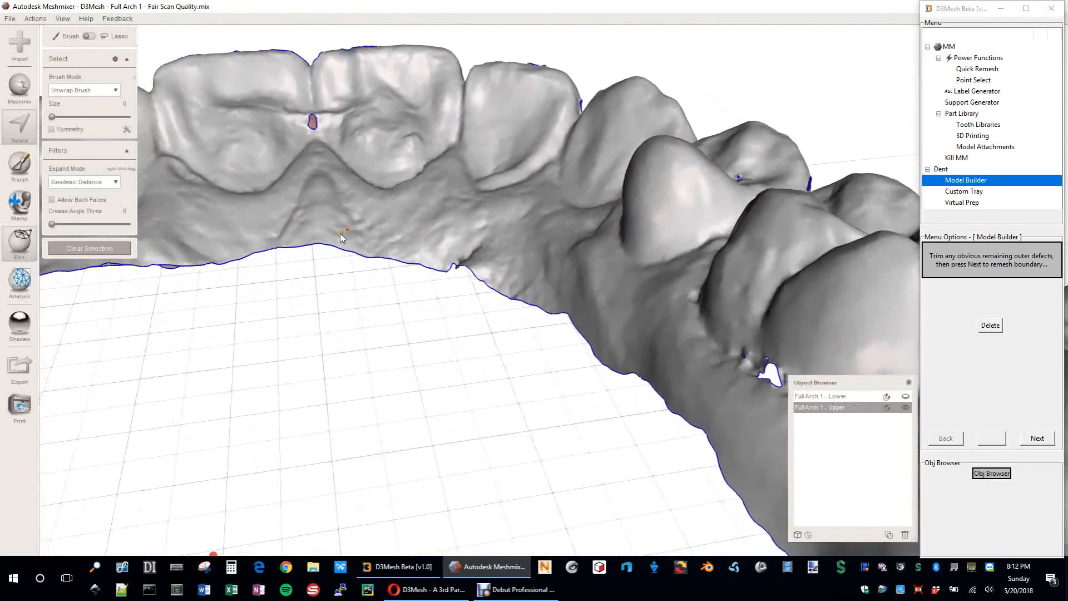
{"action": "scroll", "coordinate": [462, 229], "scroll_direction": "up", "scroll_amount": 3}
{"action": "right_click_drag", "start_coordinate": [466, 228], "coordinate": [530, 311]}
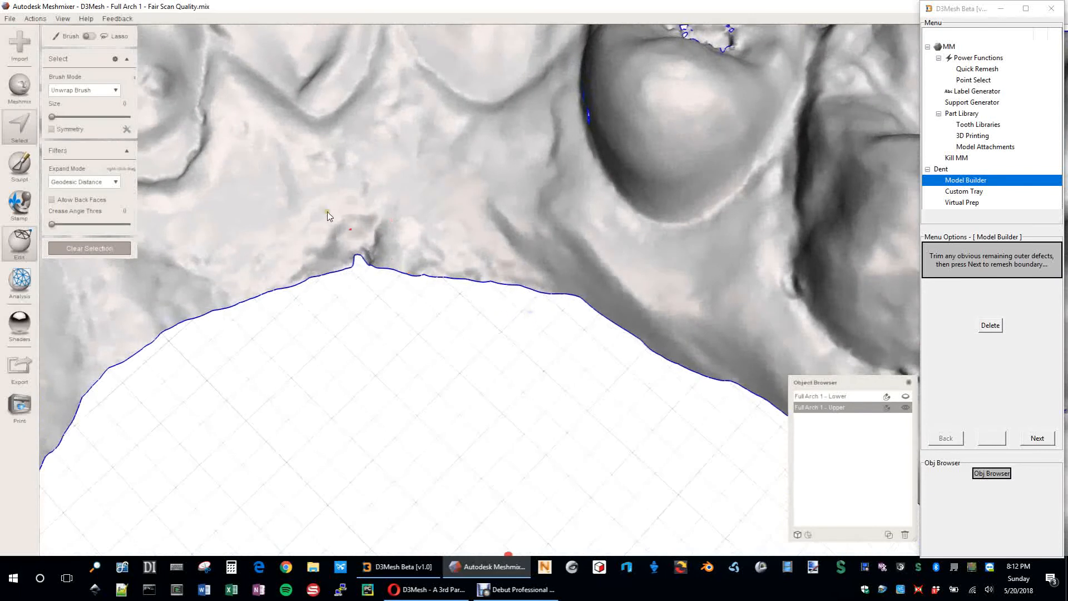
{"action": "mouse_move", "coordinate": [533, 310]}
{"action": "left_mouse_down"}
{"action": "mouse_move", "coordinate": [468, 269]}
{"action": "mouse_move", "coordinate": [357, 243]}
{"action": "mouse_move", "coordinate": [296, 248]}
{"action": "mouse_move", "coordinate": [223, 325]}
{"action": "mouse_move", "coordinate": [386, 374]}
{"action": "mouse_move", "coordinate": [534, 317]}
{"action": "left_mouse_up"}
{"action": "left_click", "coordinate": [996, 322]}
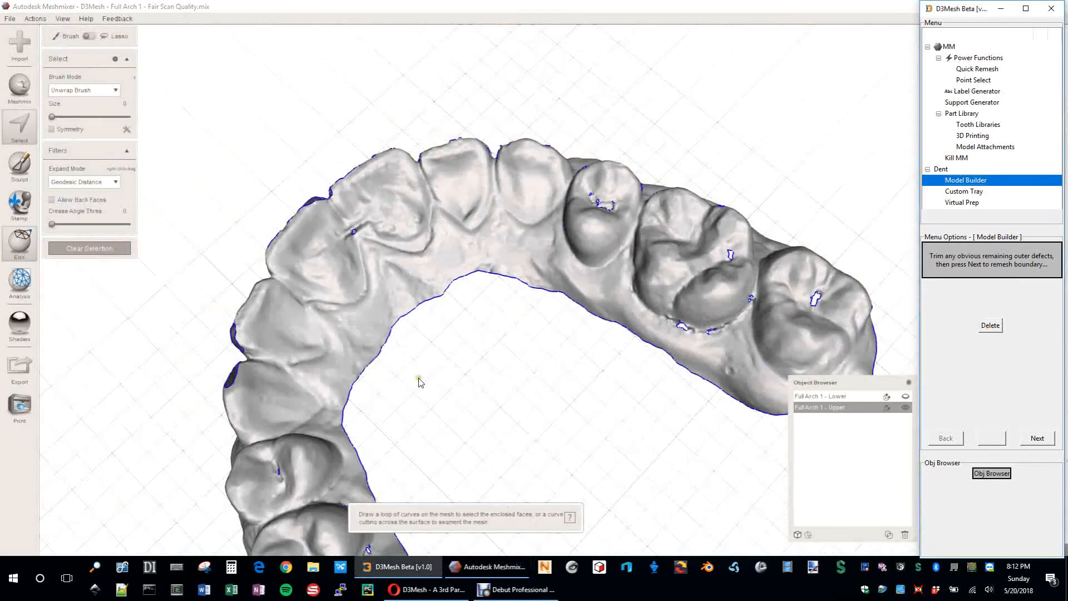
Check the upper arch's boundary for remaining defects and remesh the boundary
{"action": "right_click_drag", "start_coordinate": [415, 390], "coordinate": [253, 327]}
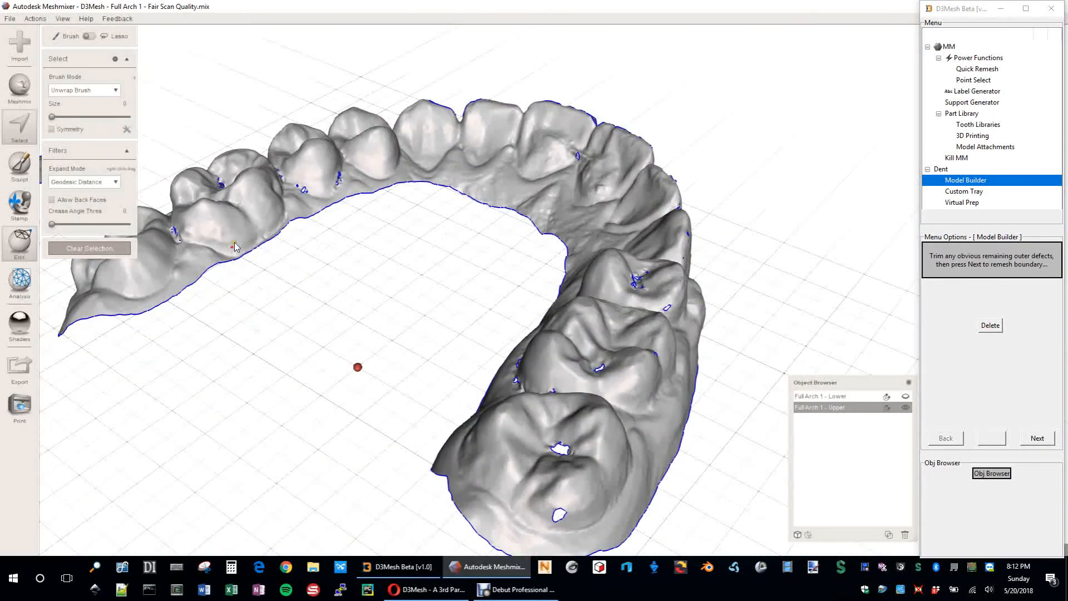
{"action": "key", "text": "c"}
{"action": "scroll", "coordinate": [600, 319], "scroll_direction": "up", "scroll_amount": 5}
{"action": "right_click_drag", "start_coordinate": [604, 322], "coordinate": [894, 252]}
{"action": "right_click_drag", "start_coordinate": [535, 317], "coordinate": [765, 312]}
{"action": "right_click_drag", "start_coordinate": [372, 365], "coordinate": [472, 273]}
{"action": "scroll", "coordinate": [345, 323], "scroll_direction": "down", "scroll_amount": 5}
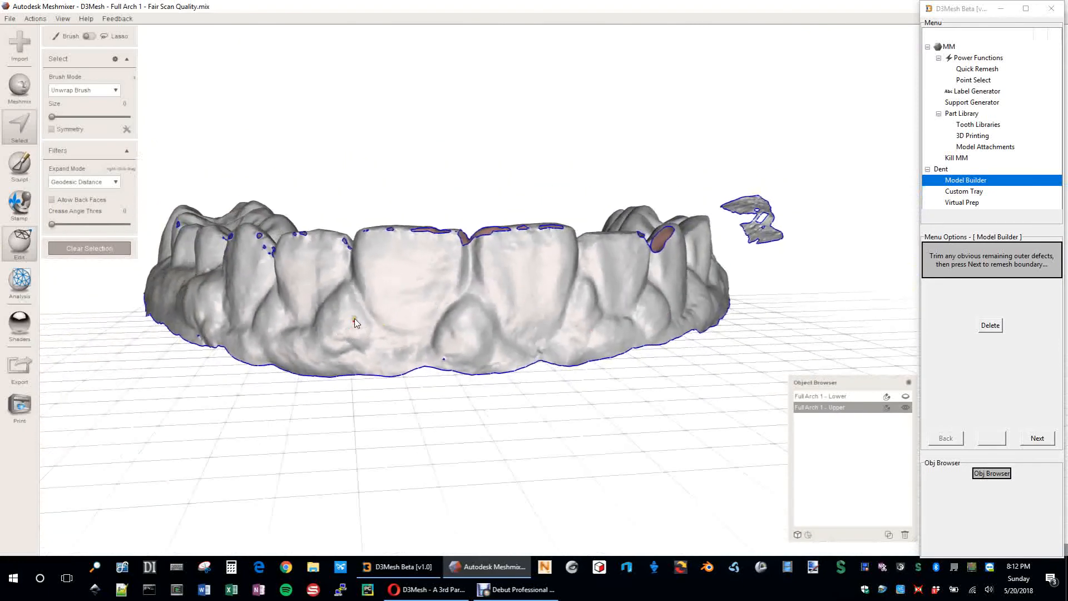
{"action": "left_click", "coordinate": [1039, 437]}
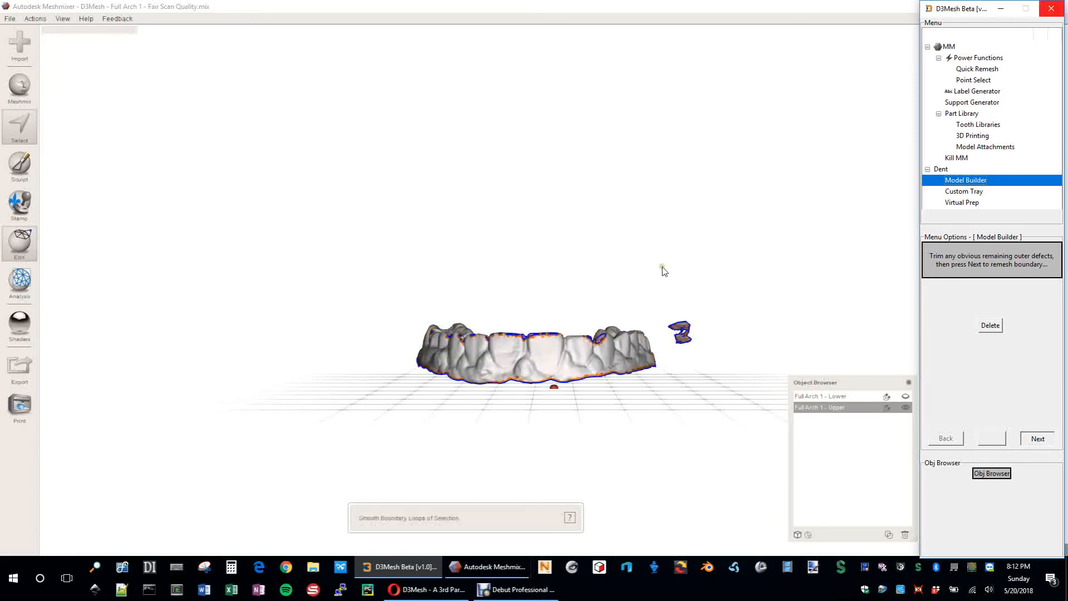
{"action": "left_click", "coordinate": [1040, 439]}
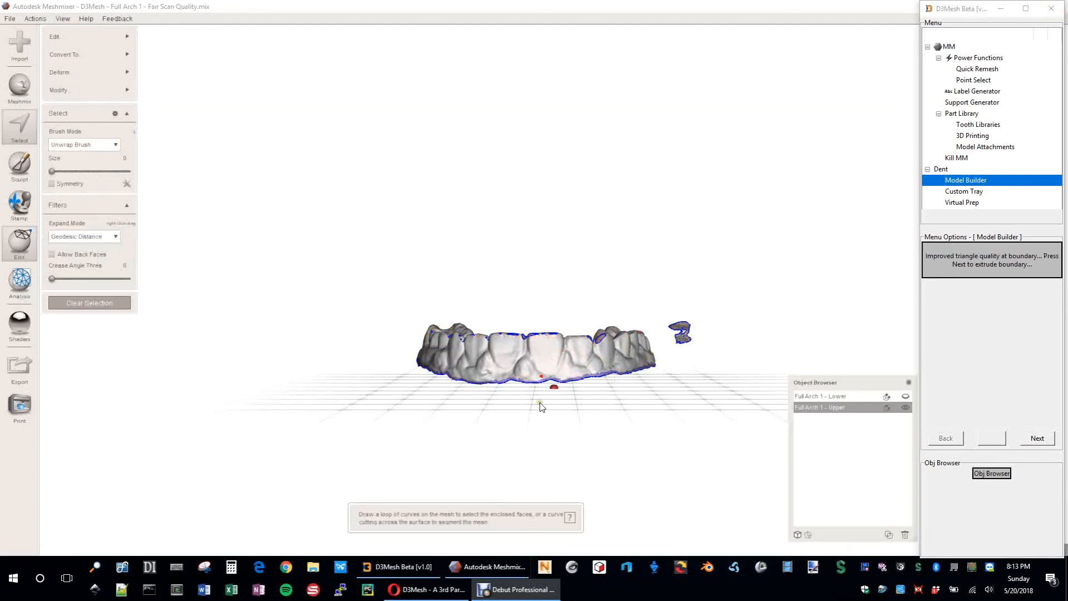
Extrude the upper arch's boundary into a base with a closed bottom, and fill the remaining holes in the mesh
{"action": "scroll", "coordinate": [538, 398], "scroll_direction": "up", "scroll_amount": 5}
{"action": "middle_click_drag", "start_coordinate": [534, 411], "coordinate": [596, 237]}
{"action": "scroll", "coordinate": [605, 274], "scroll_direction": "up", "scroll_amount": 7}
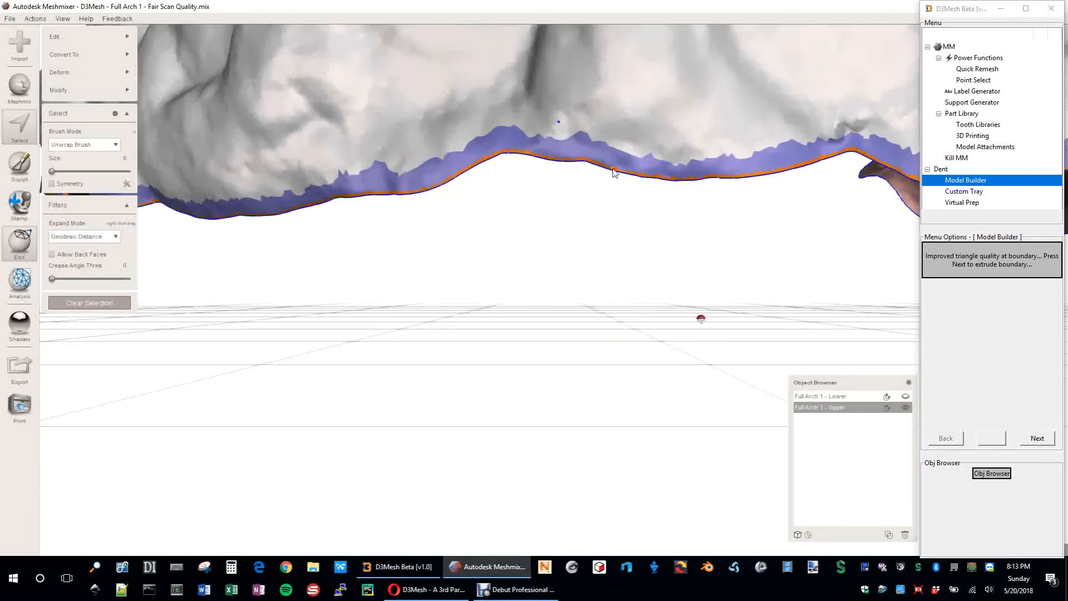
{"action": "middle_click_drag", "start_coordinate": [614, 173], "coordinate": [421, 172]}
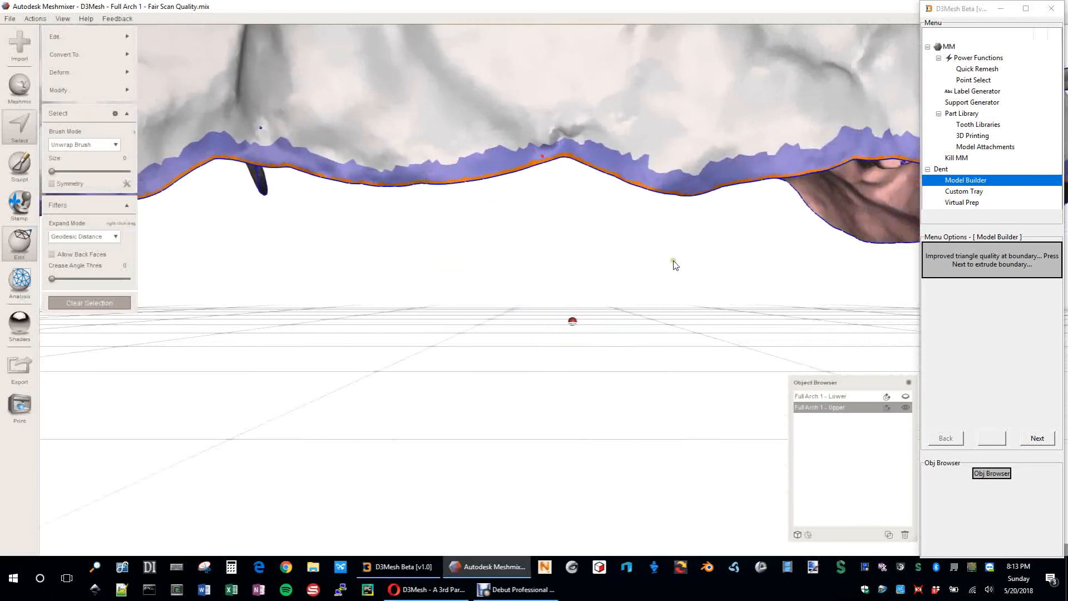
{"action": "scroll", "coordinate": [460, 199], "scroll_direction": "down", "scroll_amount": 10}
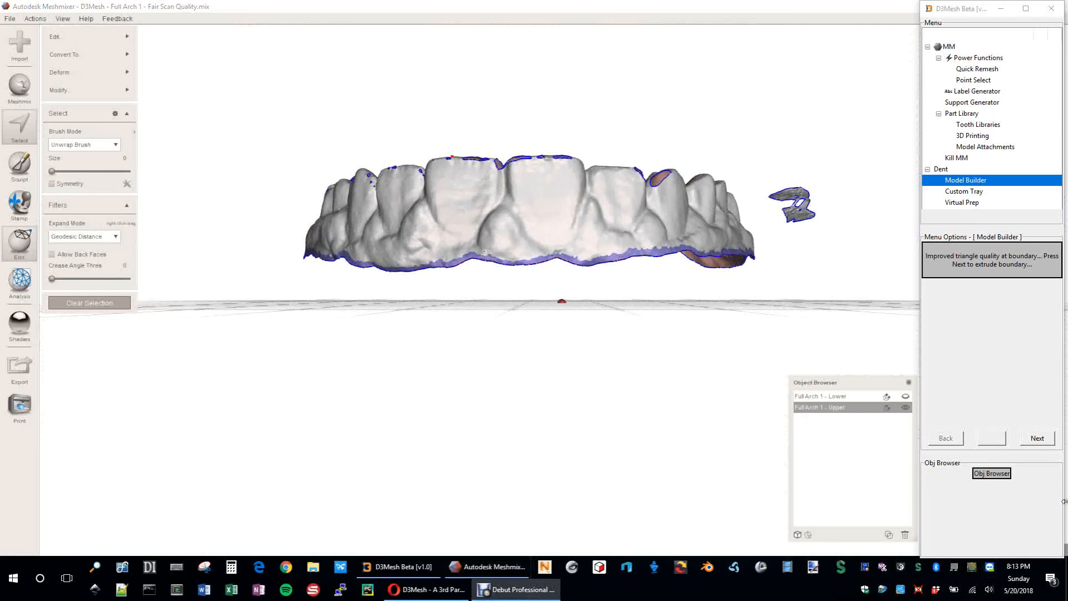
{"action": "left_click", "coordinate": [1040, 438]}
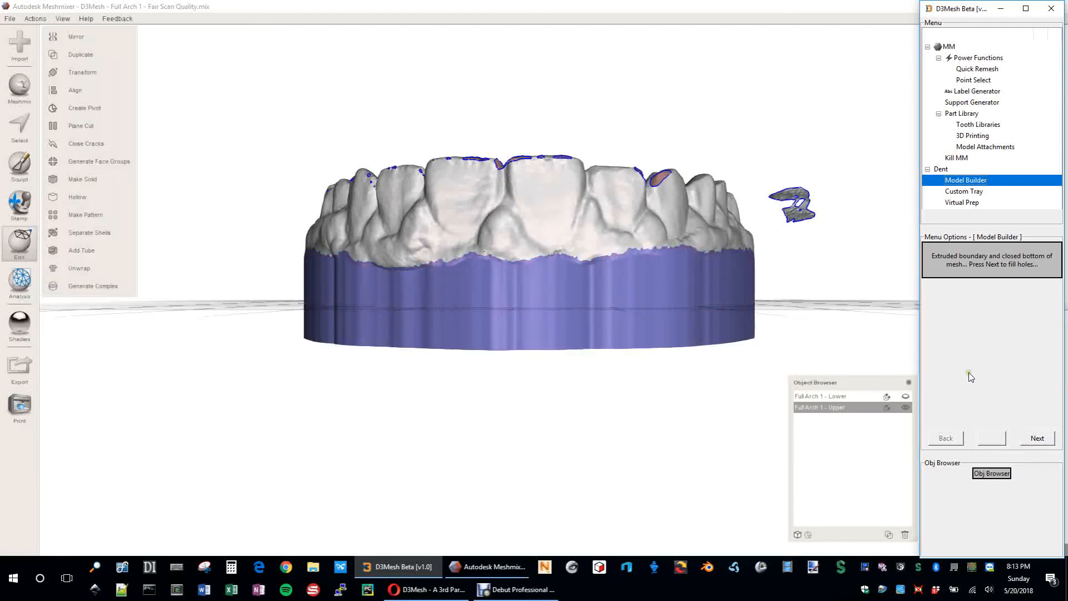
{"action": "left_click", "coordinate": [1043, 440]}
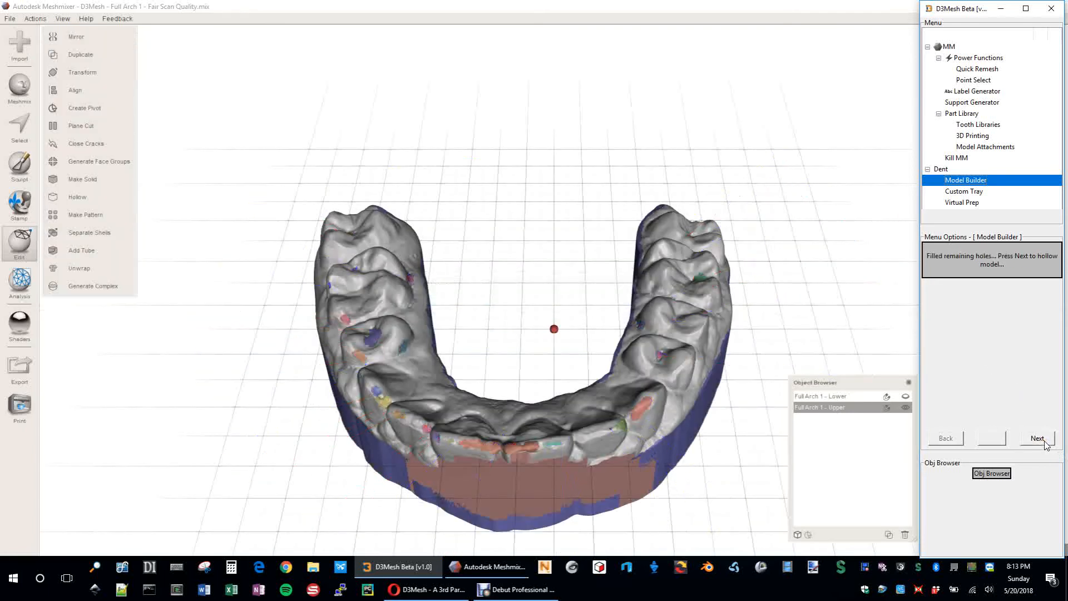
Hollow the upper model with a 2 mm offset distance and plane cut its base
{"action": "scroll", "coordinate": [576, 351], "scroll_direction": "down", "scroll_amount": 4}
{"action": "right_click_drag", "start_coordinate": [570, 355], "coordinate": [549, 322]}
{"action": "left_click", "coordinate": [1038, 438]}
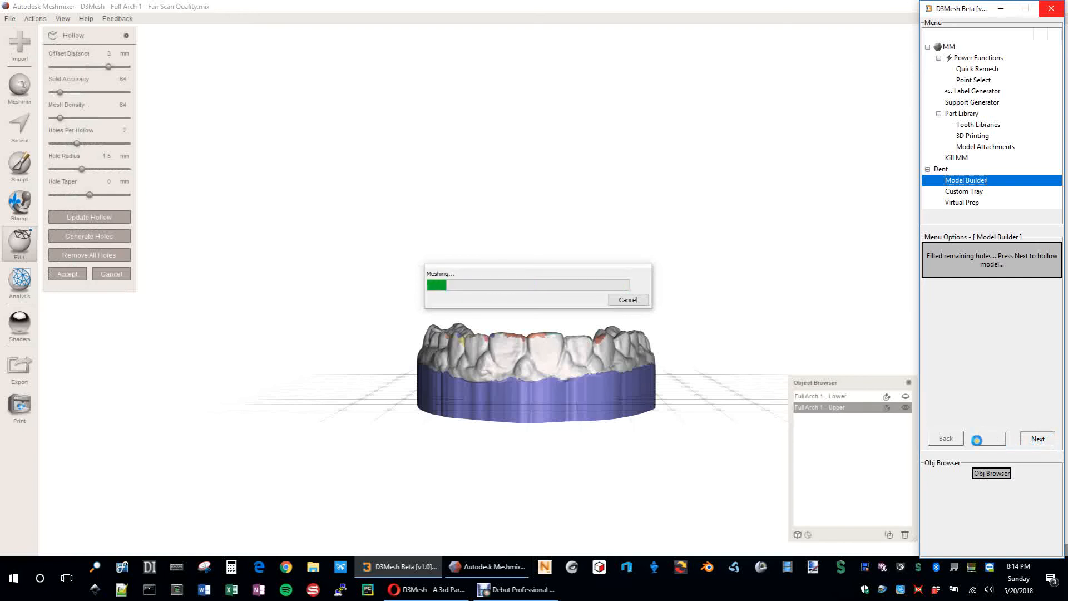
{"action": "left_click", "coordinate": [1039, 438]}
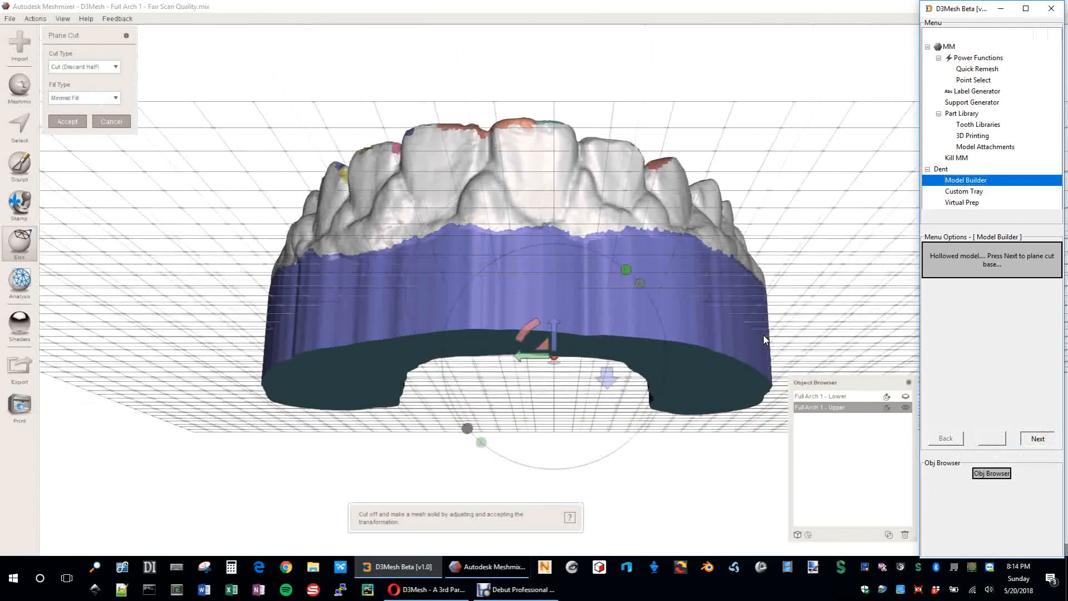
{"action": "right_click_drag", "start_coordinate": [764, 335], "coordinate": [525, 54]}
{"action": "key", "text": "ctrl+F10"}
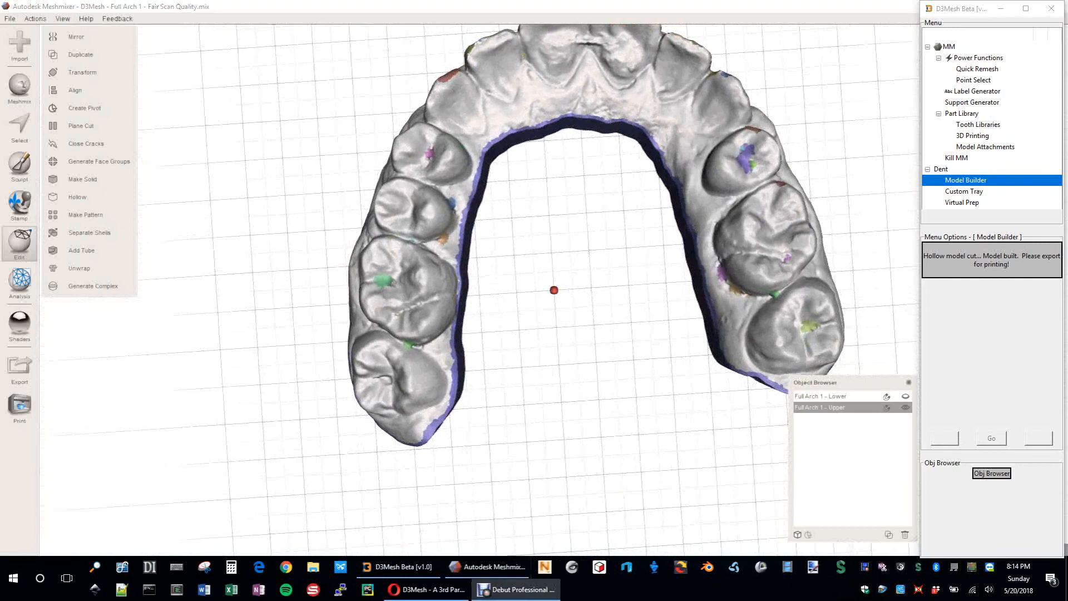
{"action": "right_click_drag", "start_coordinate": [418, 267], "coordinate": [565, 211]}
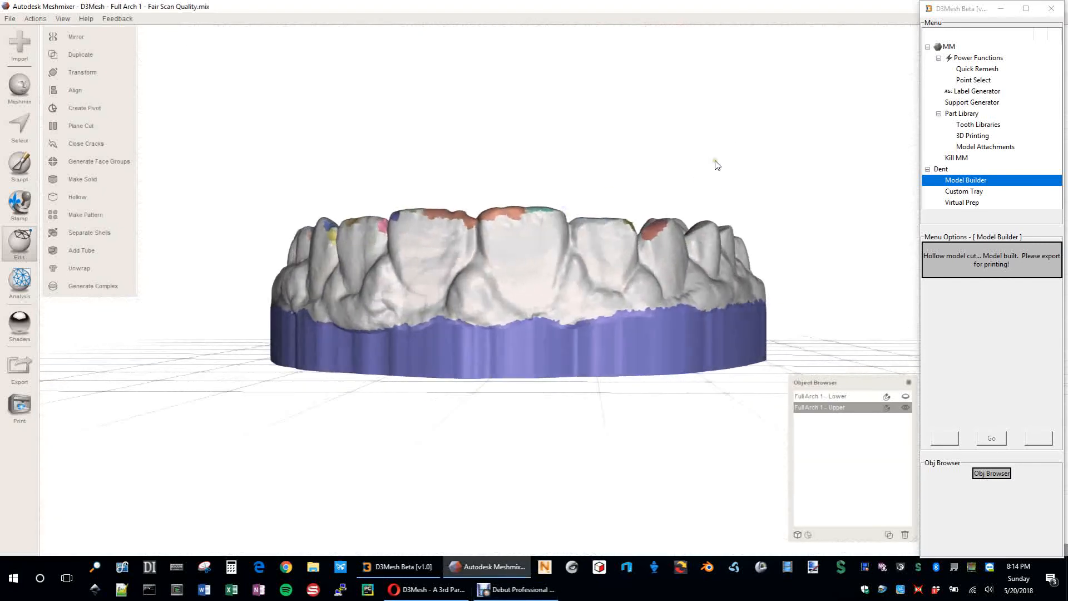
Flip the upper model so its teeth face downward, and show the Full Arch 1 - Lower model
{"action": "key", "text": "ctrl+t"}
{"action": "left_click_drag", "start_coordinate": [583, 252], "coordinate": [420, 410]}
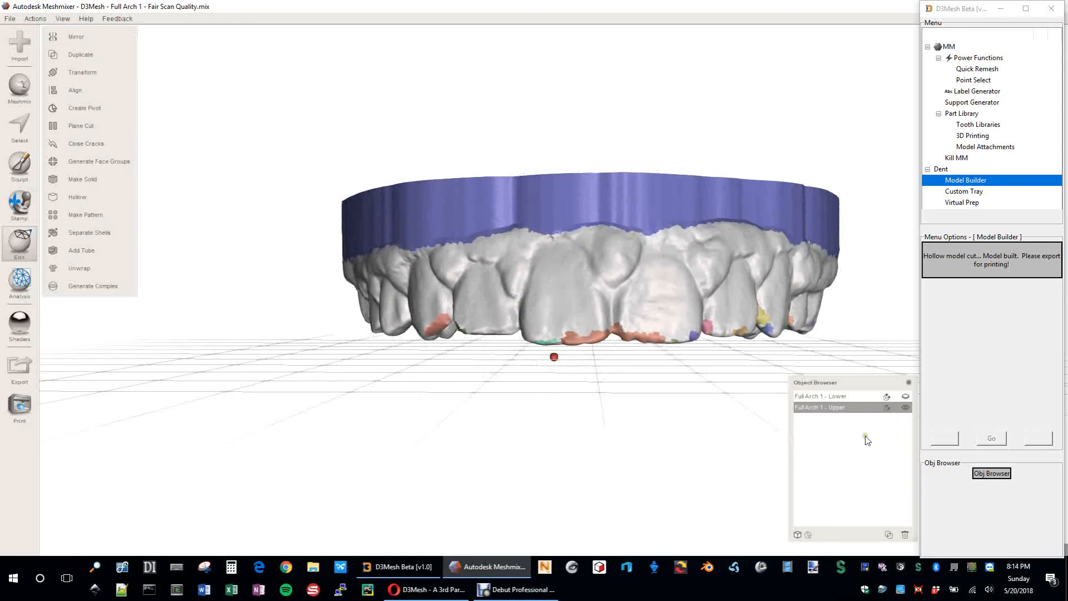
{"action": "left_click", "coordinate": [906, 396]}
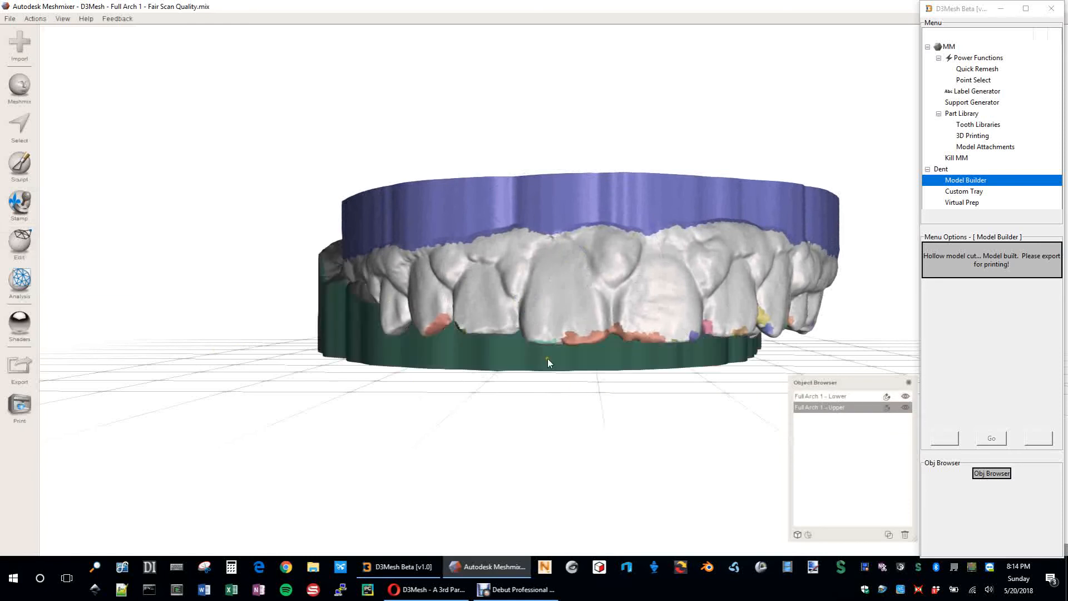
Move the upper model about 5 mm in negative X and 9 mm in Y so it sits above the lower teeth, and accept the transform
{"action": "scroll", "coordinate": [567, 314], "scroll_direction": "down", "scroll_amount": 2}
{"action": "key", "text": "t"}
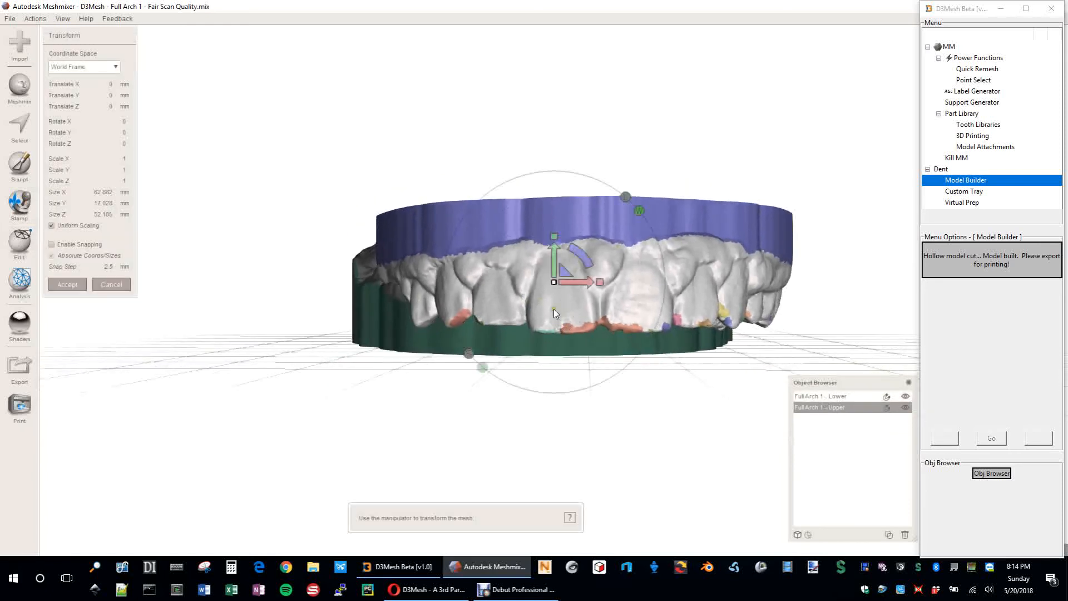
{"action": "left_click_drag", "start_coordinate": [577, 282], "coordinate": [469, 196]}
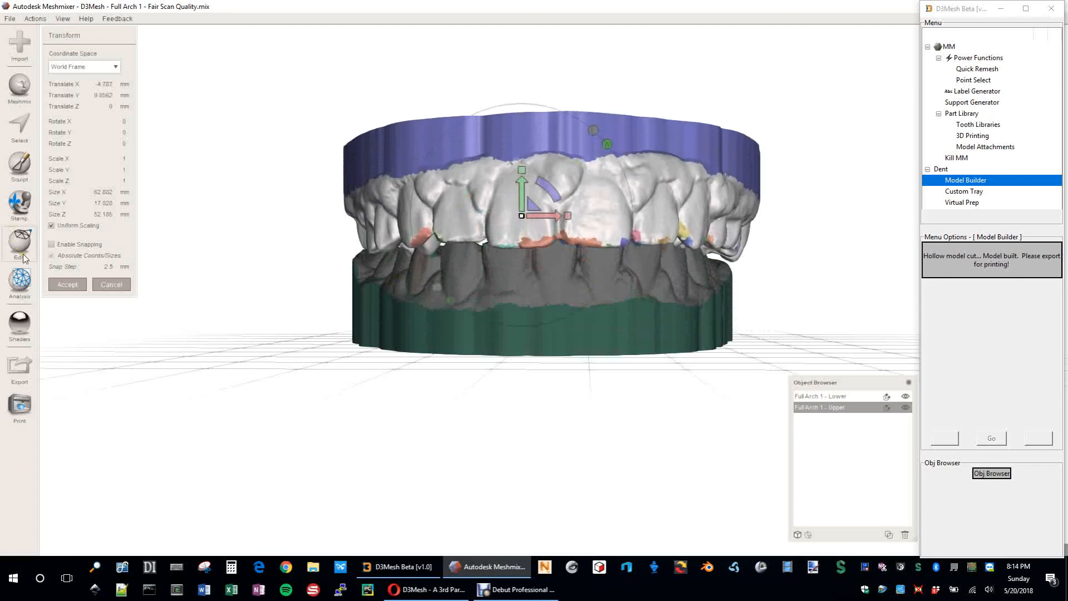
{"action": "left_click", "coordinate": [67, 284]}
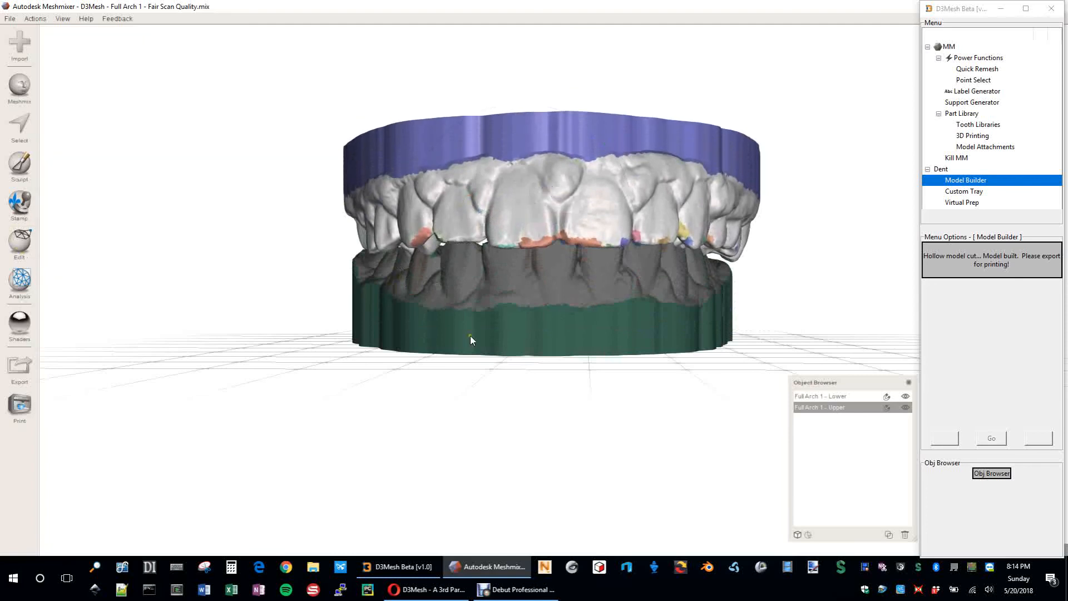
Examine how the finished upper and lower models meet from the front and the side
{"action": "right_click_drag", "start_coordinate": [351, 291], "coordinate": [636, 270]}
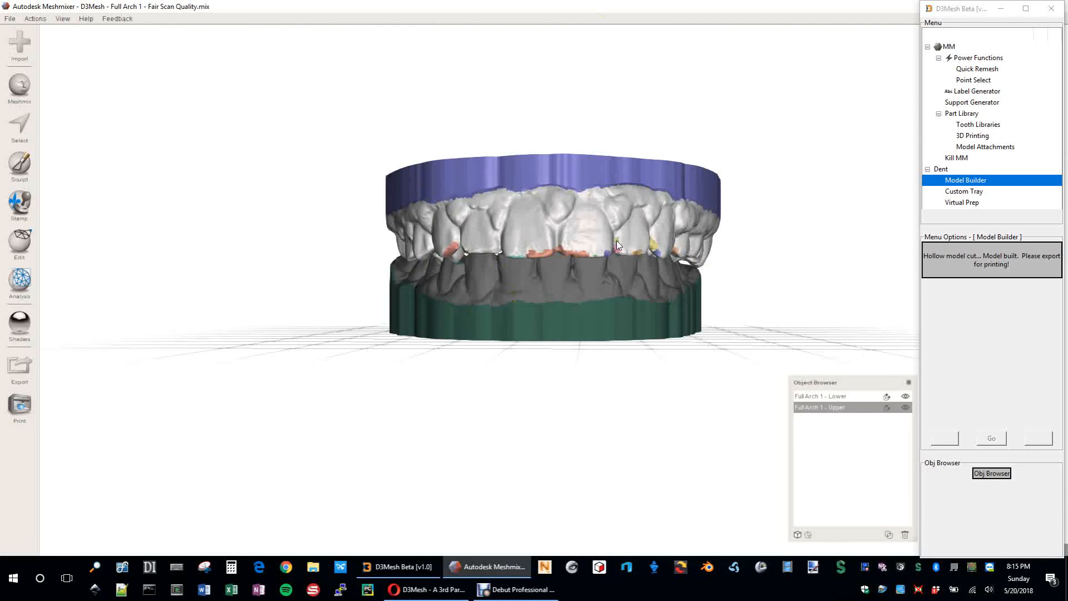
{"action": "scroll", "coordinate": [601, 257], "scroll_direction": "up", "scroll_amount": 5}
{"action": "right_click_drag", "start_coordinate": [581, 177], "coordinate": [707, 182]}
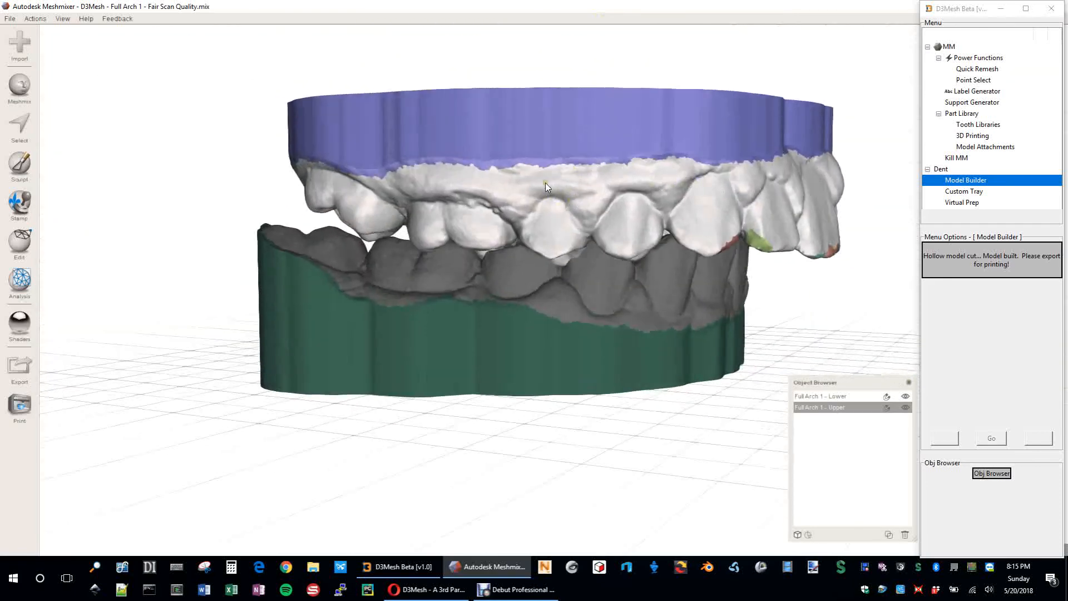
{"action": "right_click_drag", "start_coordinate": [546, 183], "coordinate": [559, 219]}
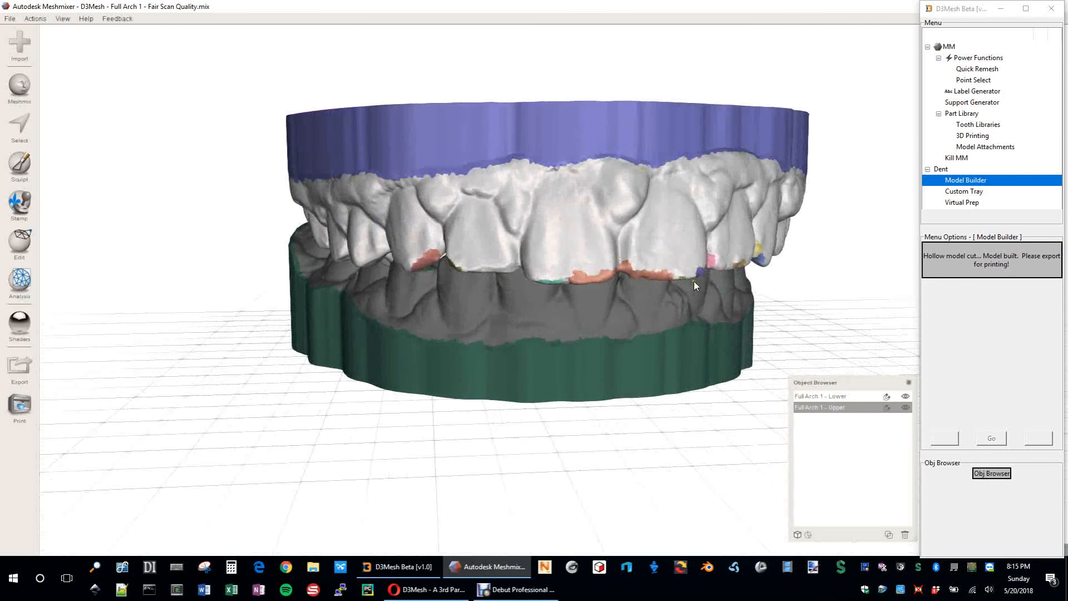